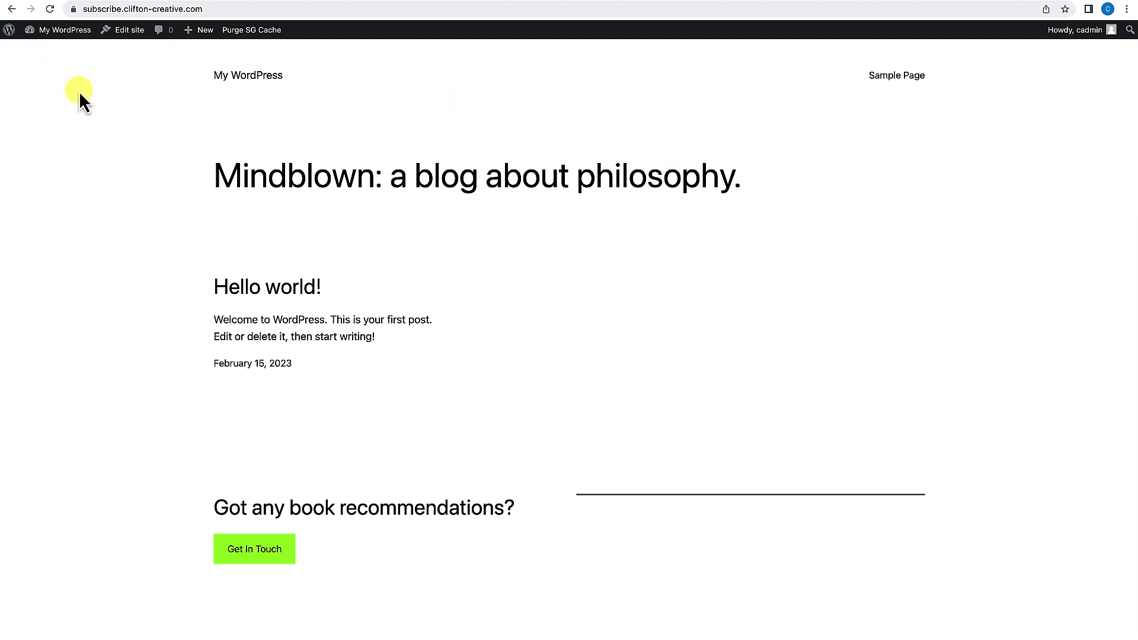
In the site's general settings, set the timezone to Los Angeles and save the changes
{"action": "mouse_move", "coordinate": [54, 33]}
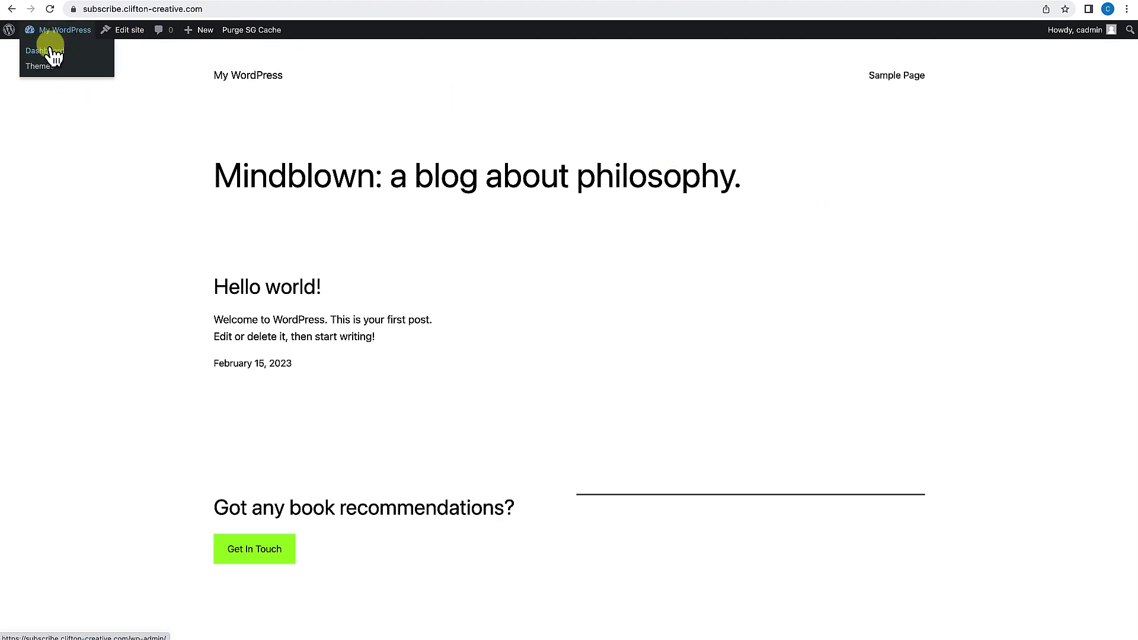
{"action": "left_click", "coordinate": [51, 52]}
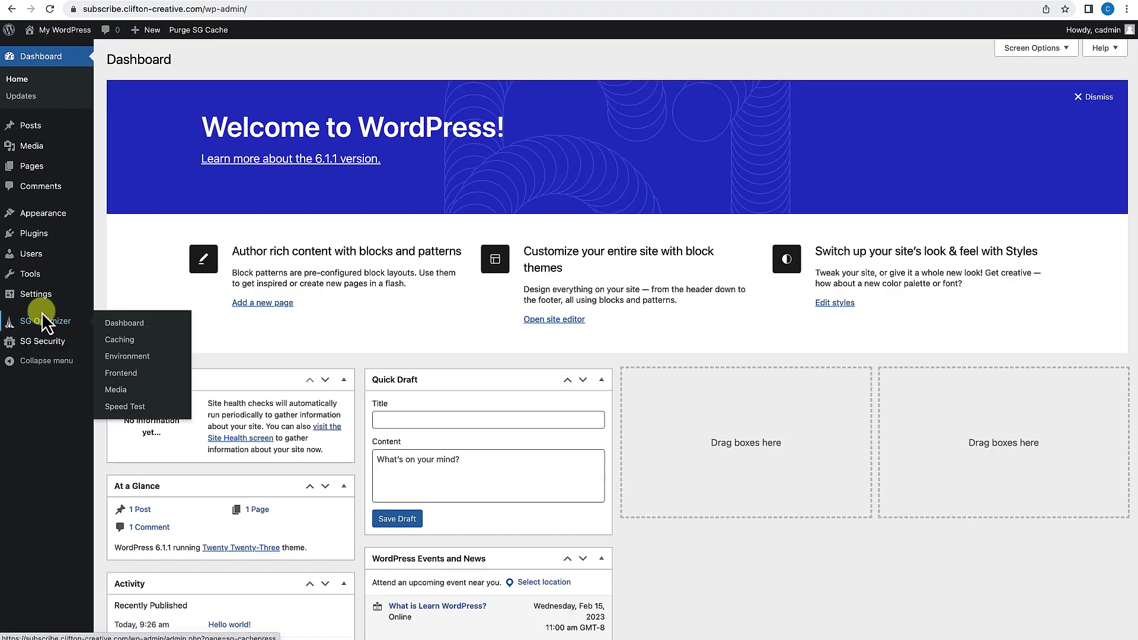
{"action": "left_click", "coordinate": [44, 307]}
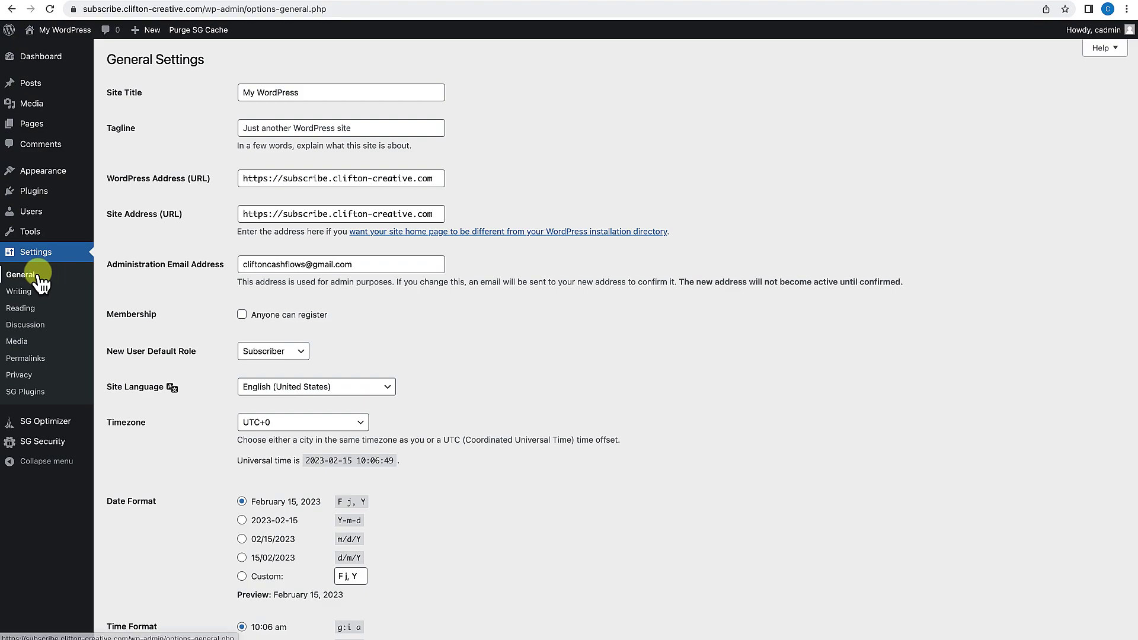
{"action": "scroll", "coordinate": [252, 397], "scroll_direction": "down", "scroll_amount": 4}
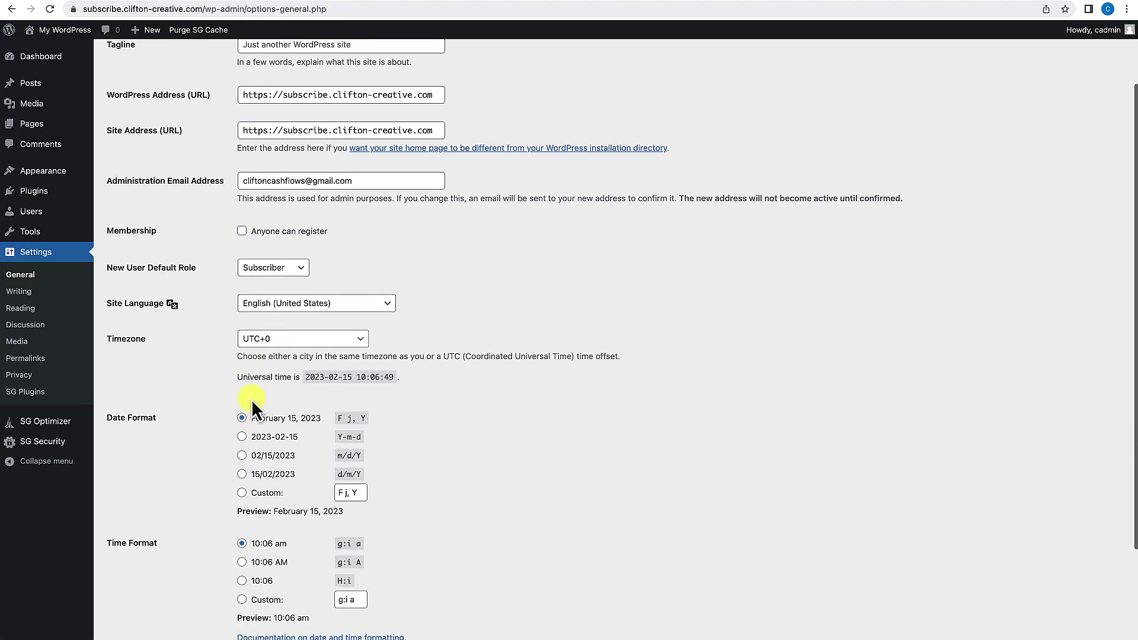
{"action": "scroll", "coordinate": [251, 400], "scroll_direction": "up", "scroll_amount": 4}
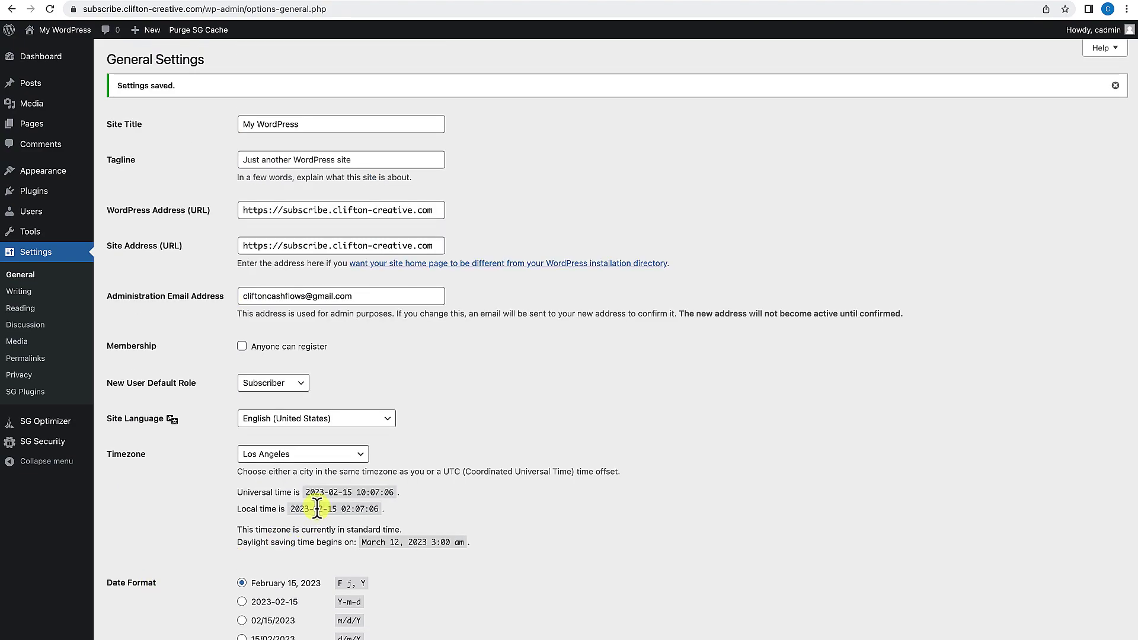
Save the permalink settings with the Post name structure selected
{"action": "left_click", "coordinate": [26, 359]}
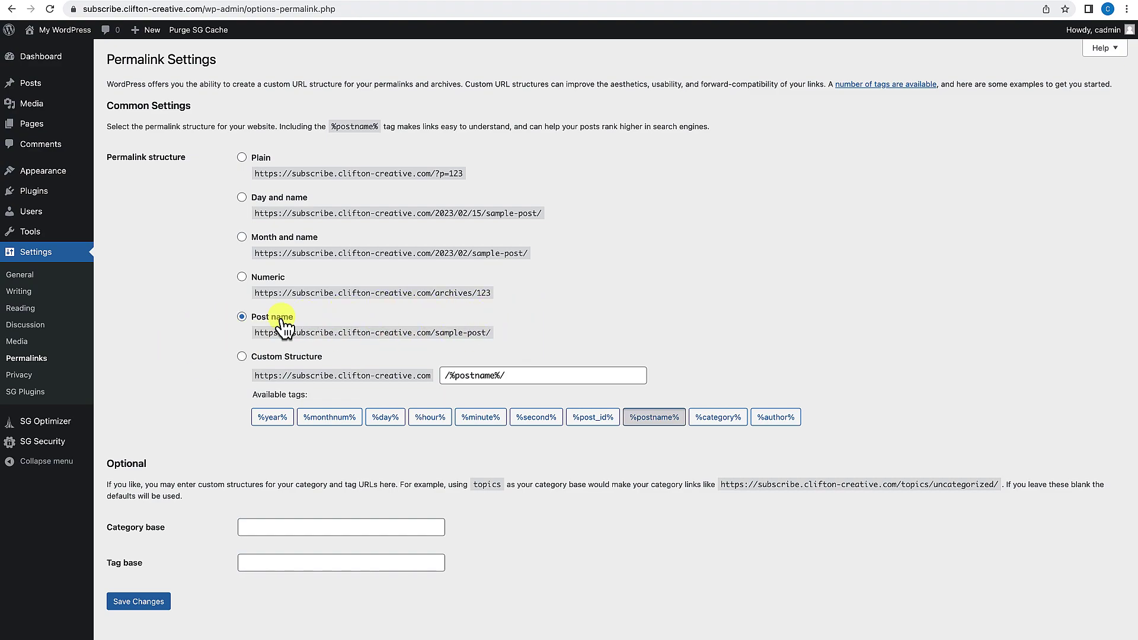
{"action": "left_click", "coordinate": [140, 602]}
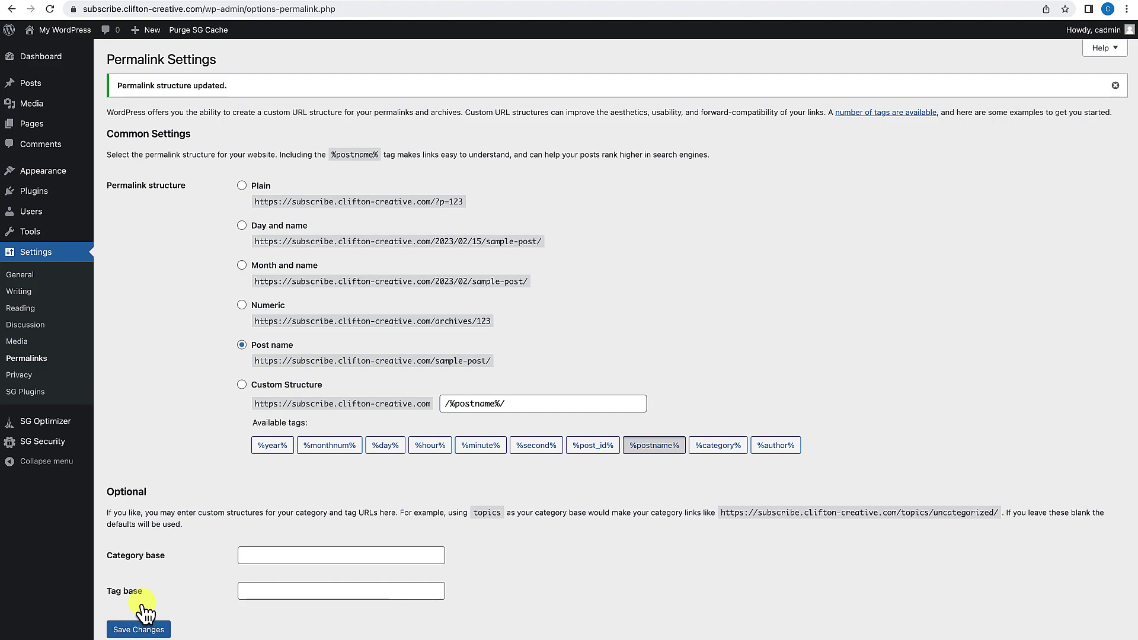
Search the plugin directory for kadence blocks, and install and activate Gutenberg Blocks by Kadence Blocks
{"action": "mouse_move", "coordinate": [45, 201]}
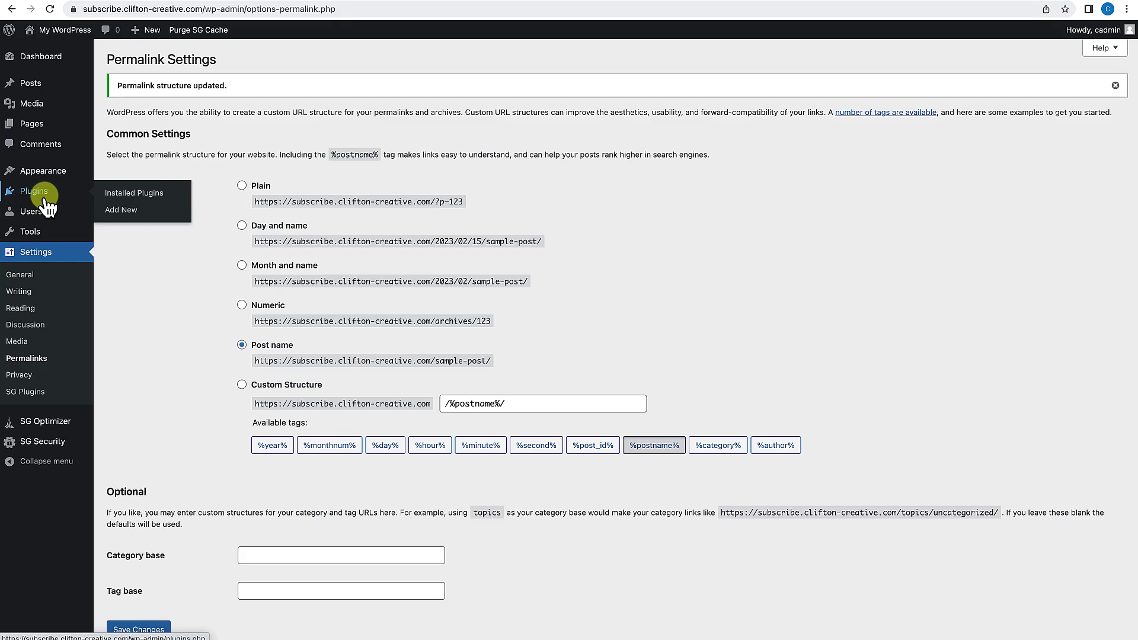
{"action": "left_click", "coordinate": [122, 196]}
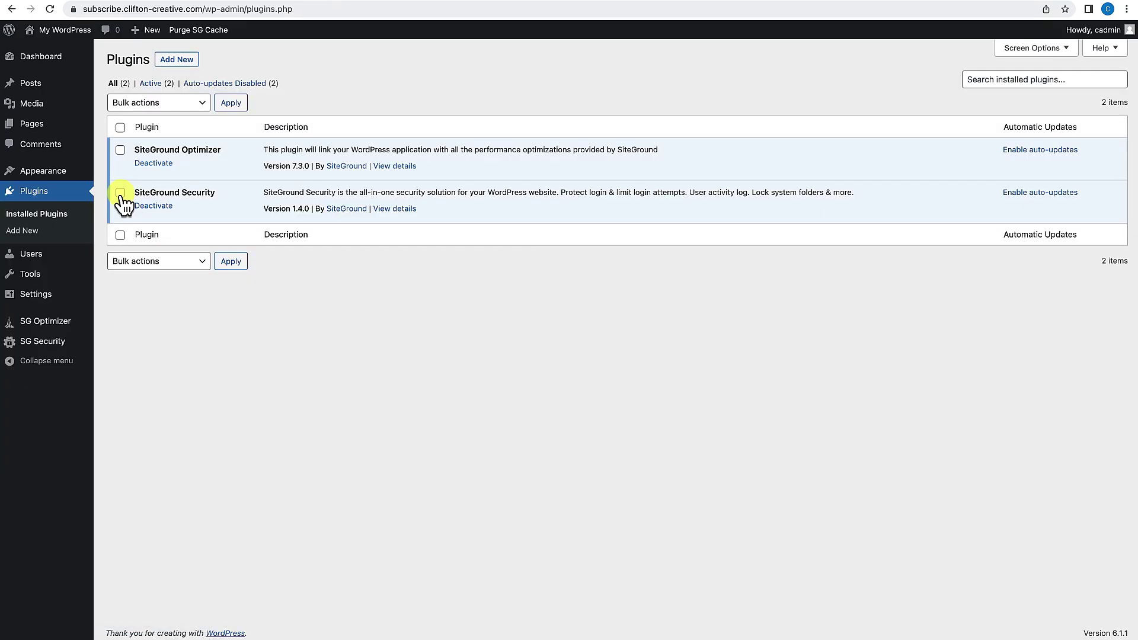
{"action": "left_click", "coordinate": [178, 60]}
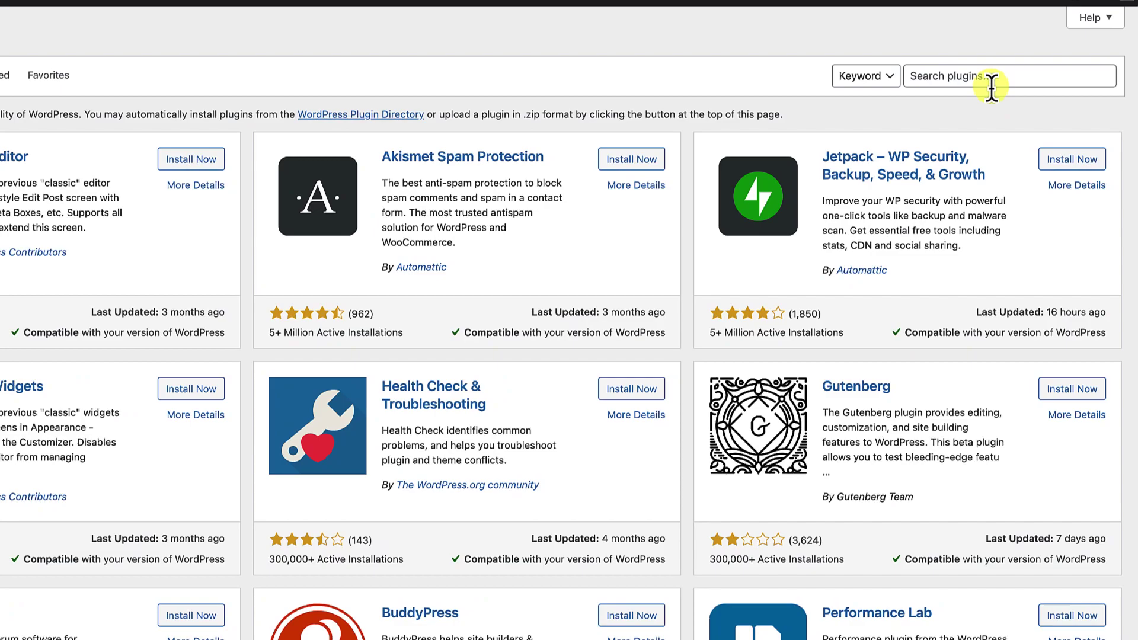
{"action": "left_click", "coordinate": [1020, 92]}
{"action": "type", "text": "kadence"}
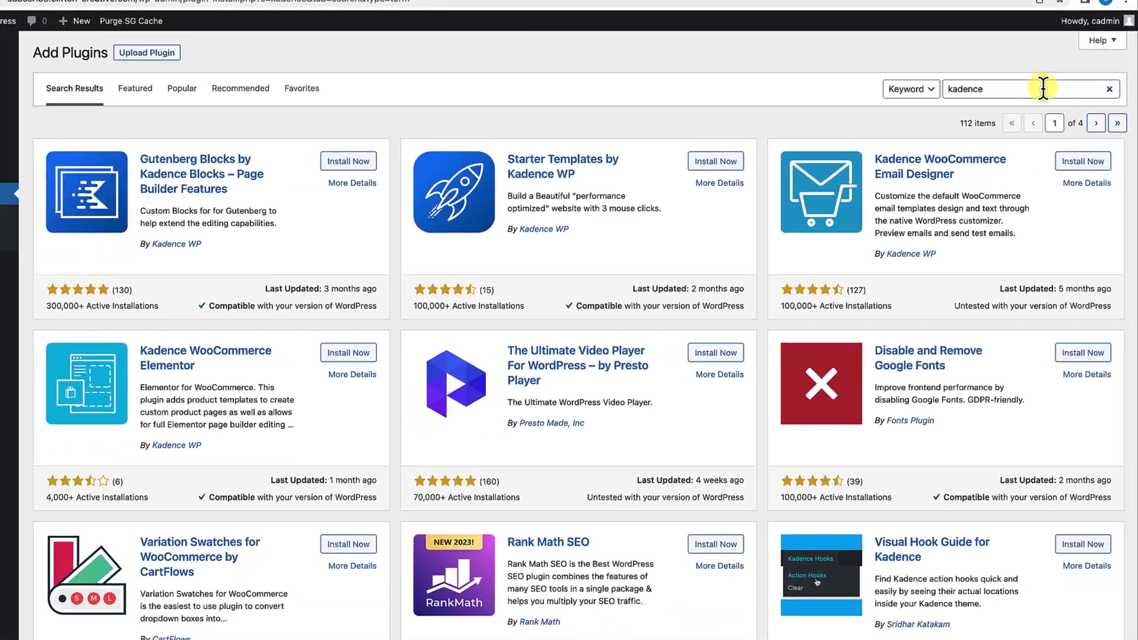
{"action": "left_click", "coordinate": [1011, 67]}
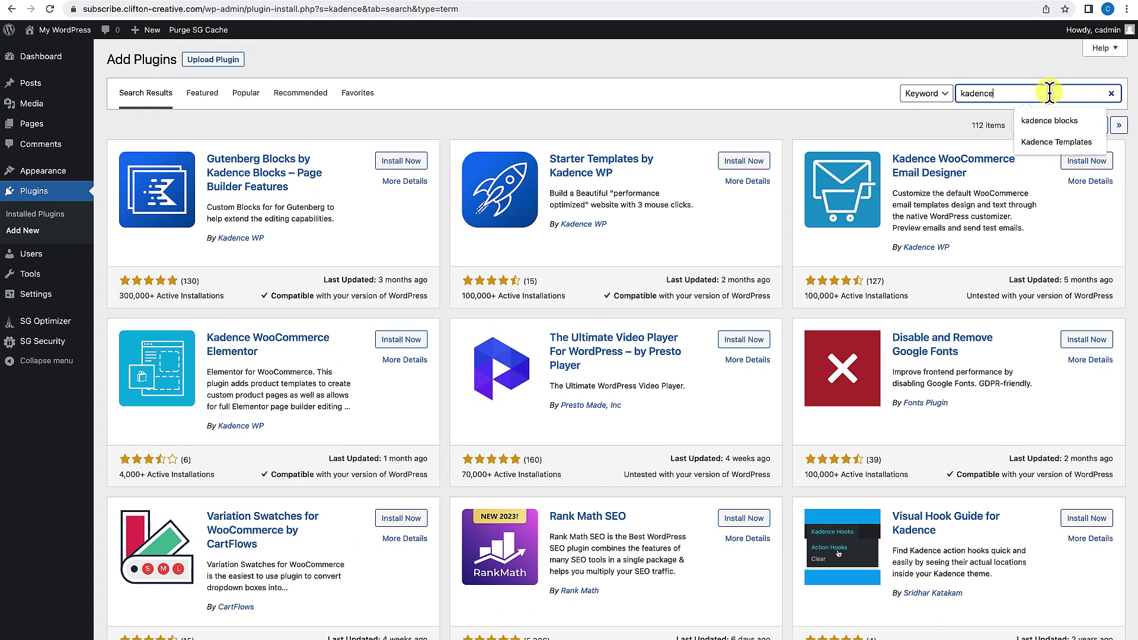
{"action": "left_click", "coordinate": [1048, 116]}
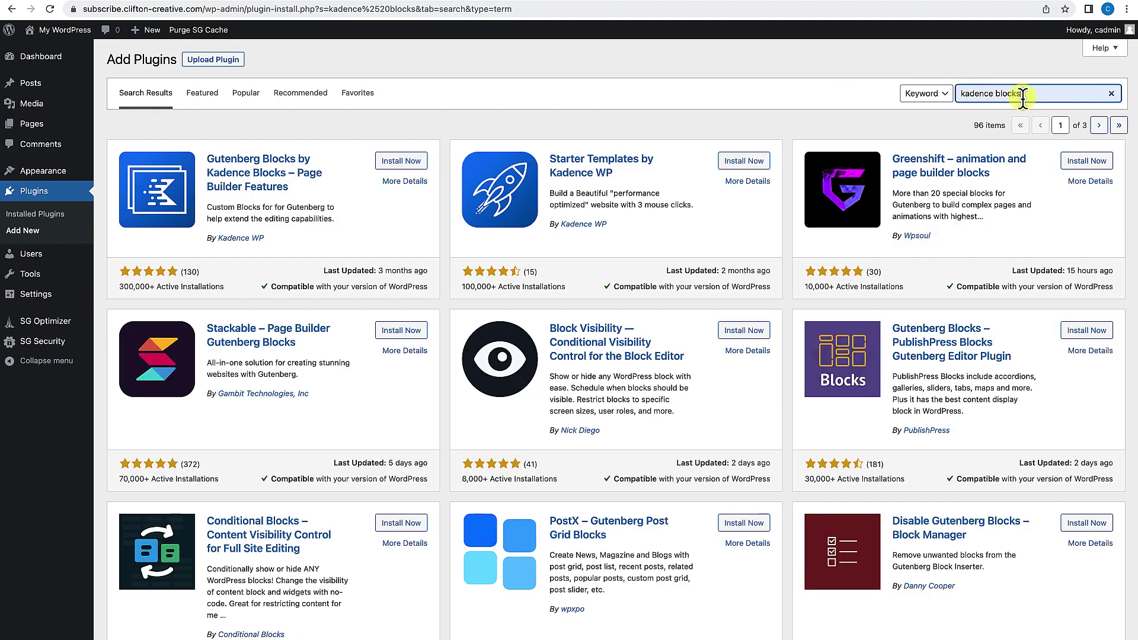
{"action": "left_click", "coordinate": [399, 163]}
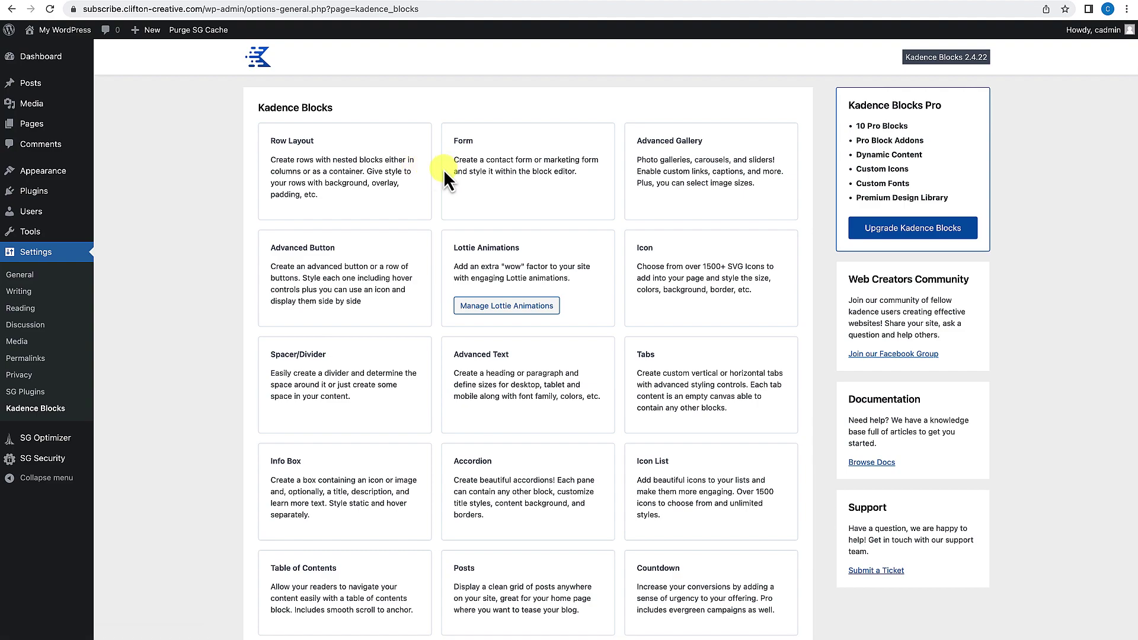
Search the theme directory for kadence, and install and activate the Kadence theme
{"action": "mouse_move", "coordinate": [51, 172]}
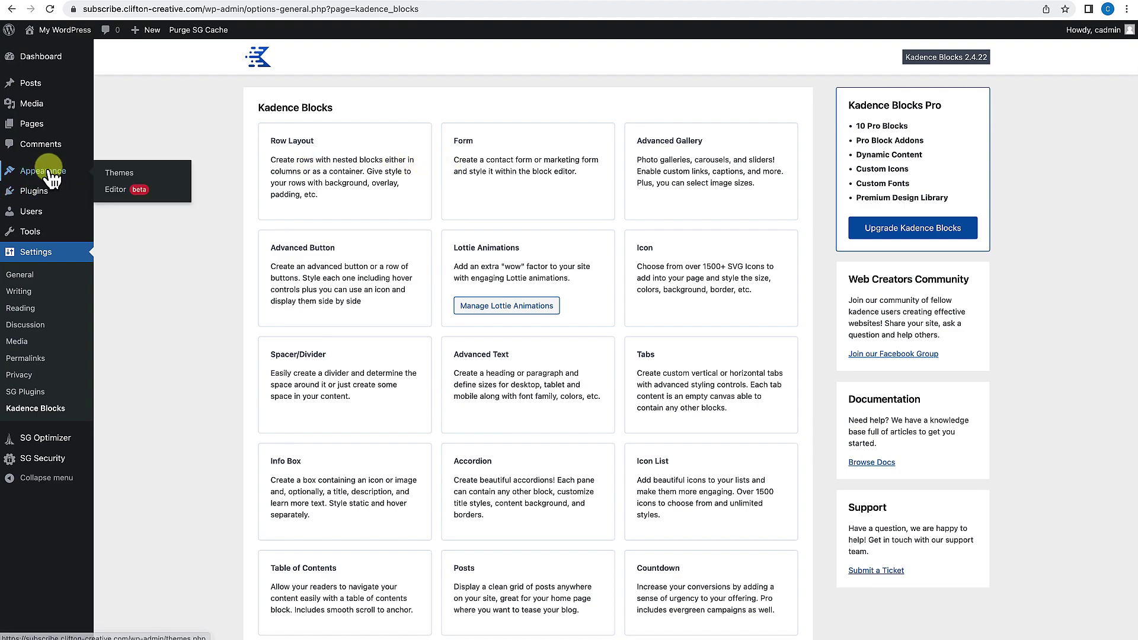
{"action": "left_click", "coordinate": [114, 177]}
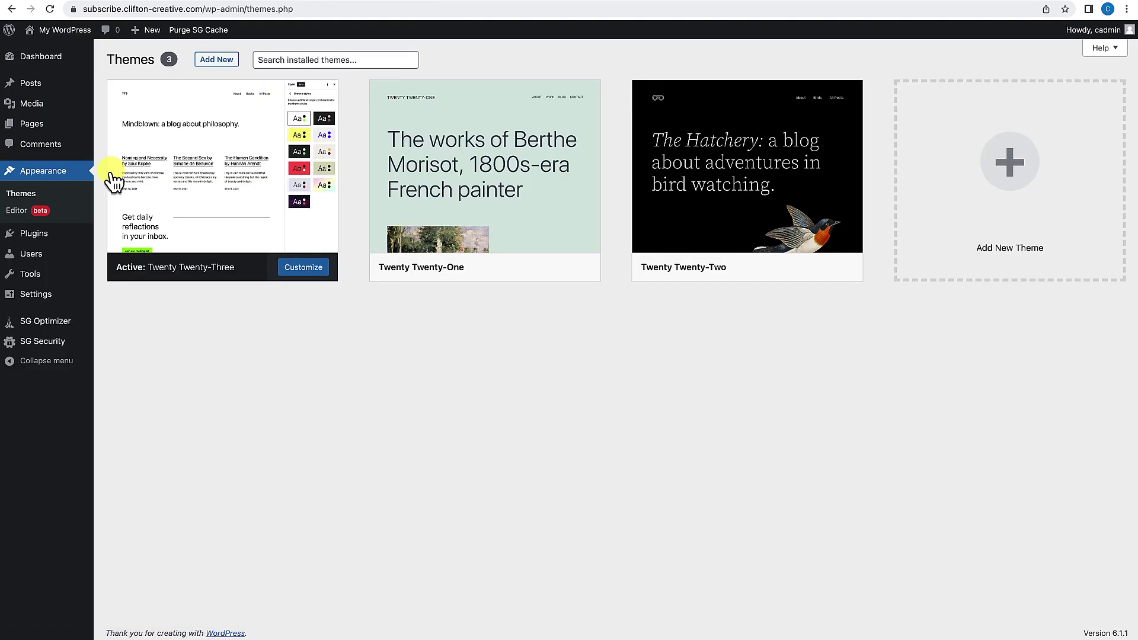
{"action": "left_click", "coordinate": [216, 60]}
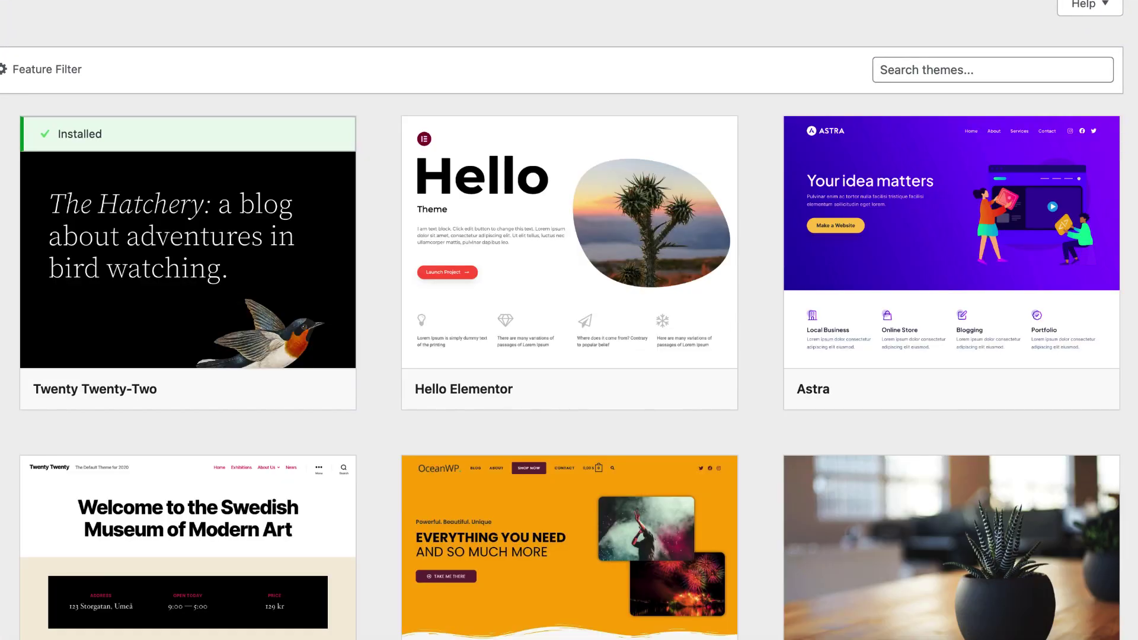
{"action": "left_click", "coordinate": [930, 69]}
{"action": "type", "text": "kadence"}
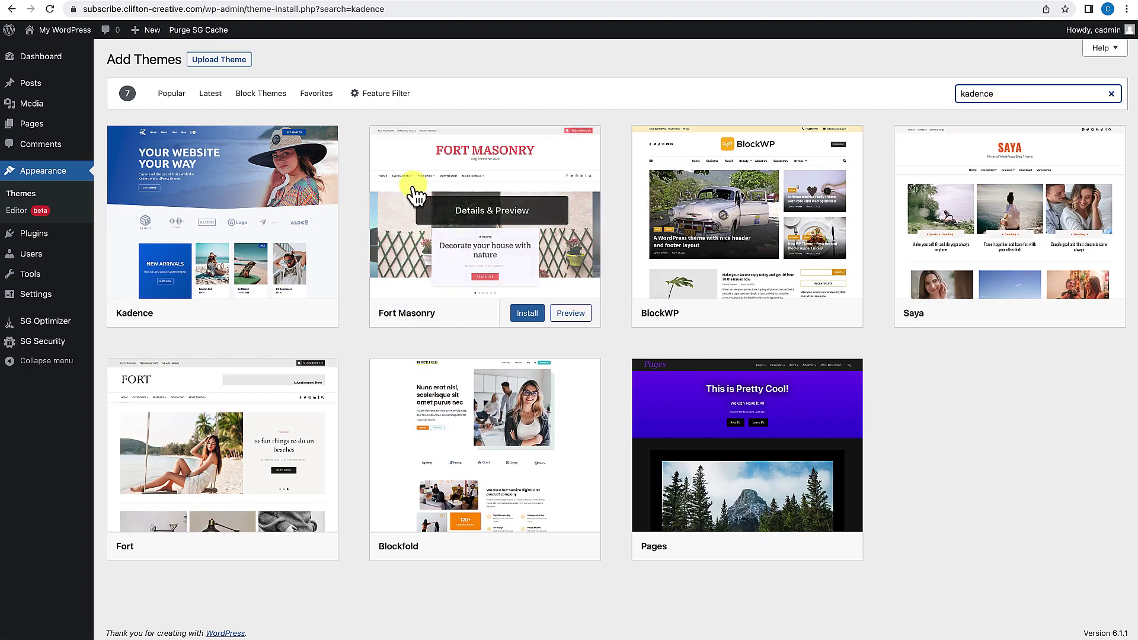
{"action": "mouse_move", "coordinate": [246, 204]}
{"action": "left_click", "coordinate": [265, 314]}
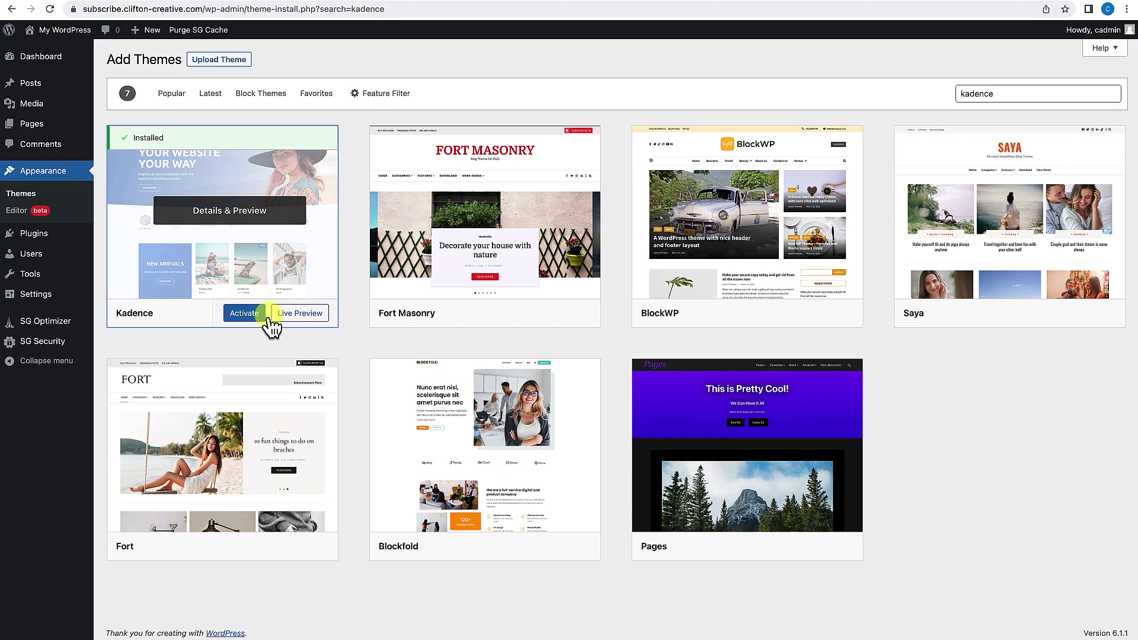
{"action": "left_click", "coordinate": [255, 316]}
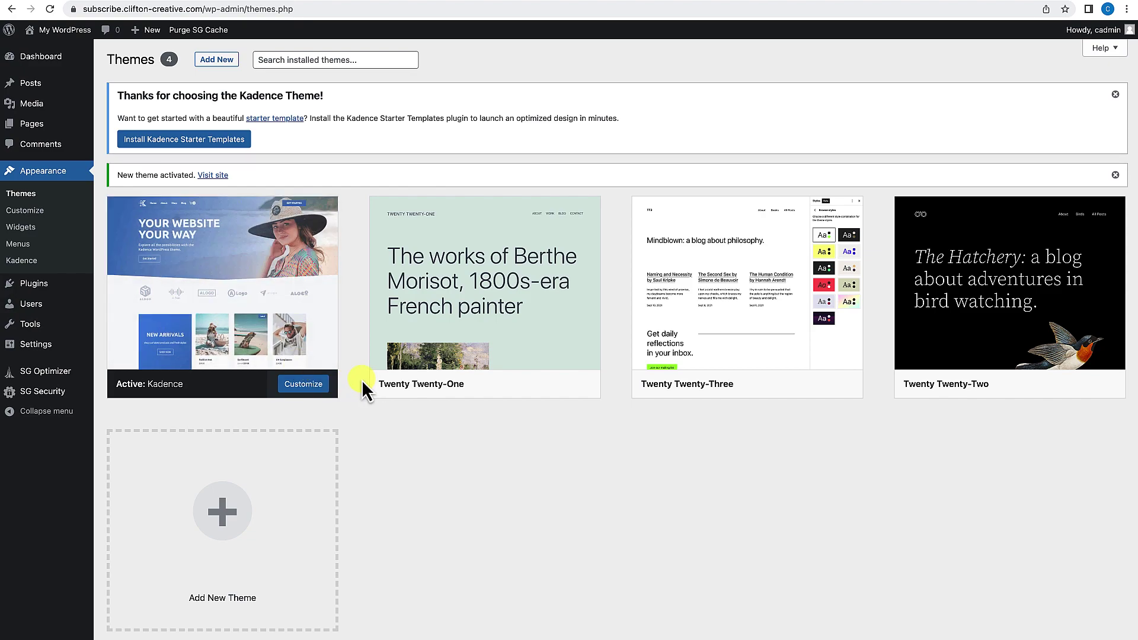
Delete the inactive Twenty Twenty-One theme from the installed themes and confirm the deletion
{"action": "mouse_move", "coordinate": [385, 294]}
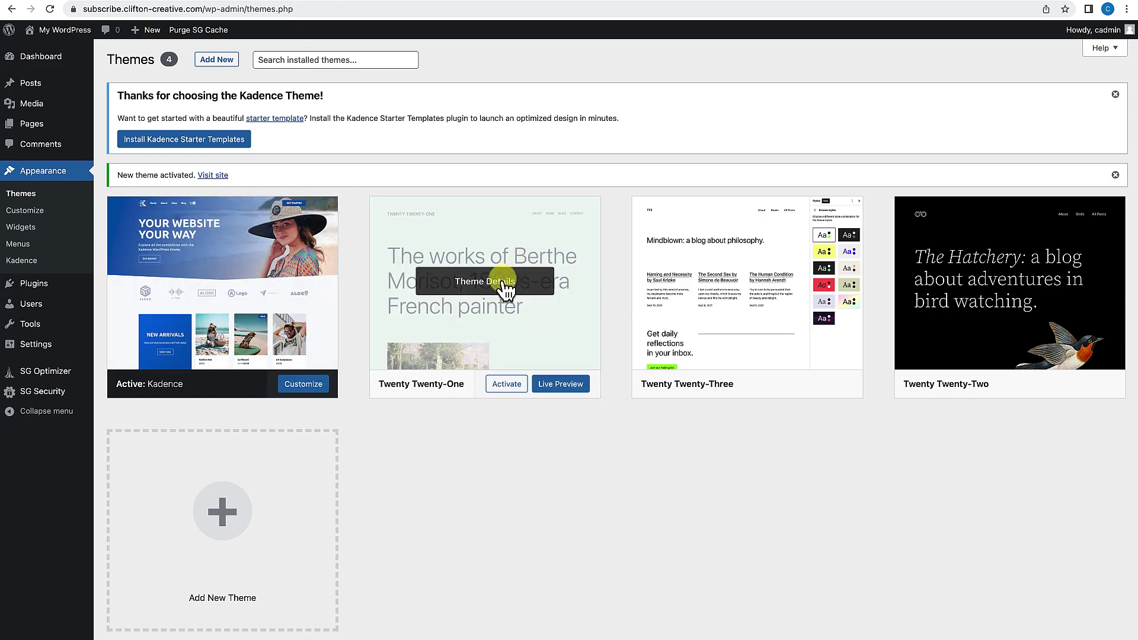
{"action": "left_click", "coordinate": [505, 285]}
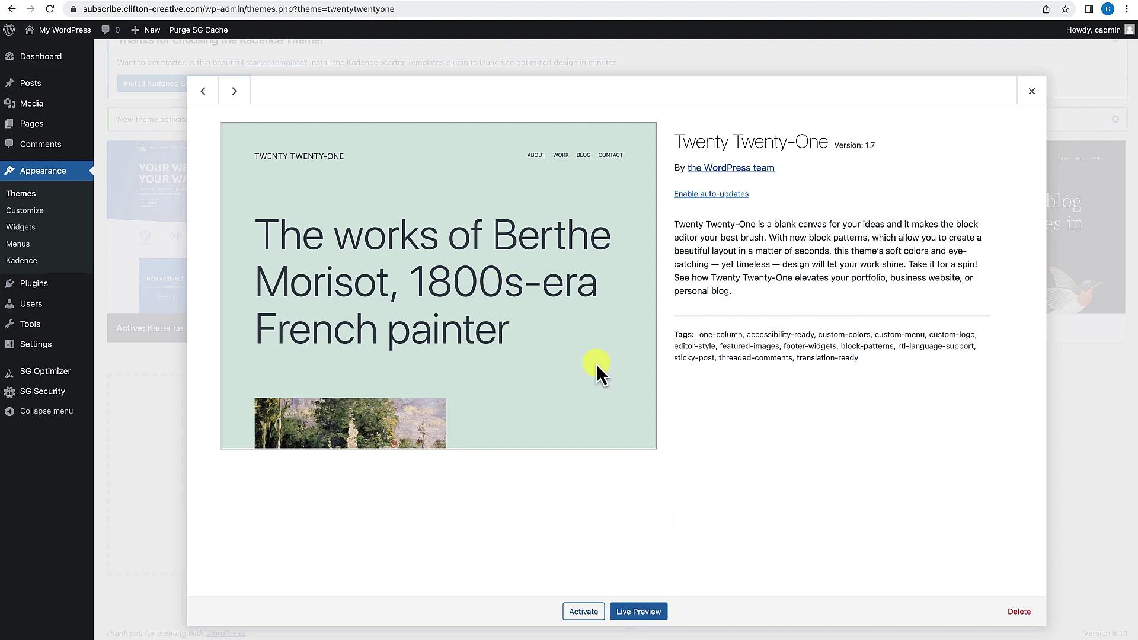
{"action": "left_click", "coordinate": [1021, 613]}
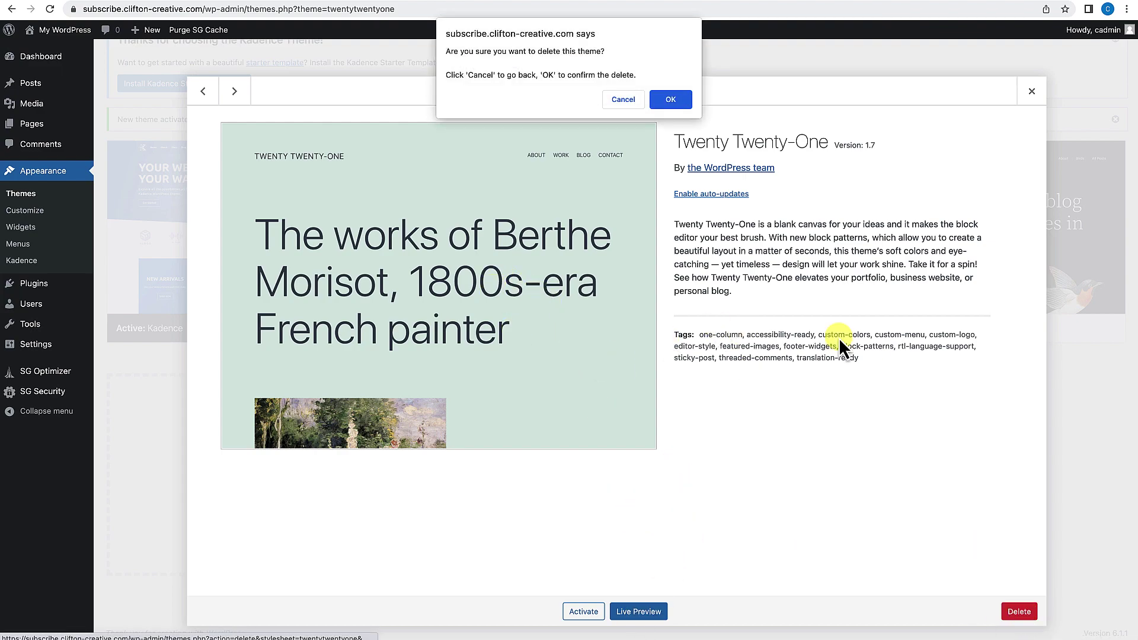
{"action": "left_click", "coordinate": [672, 100]}
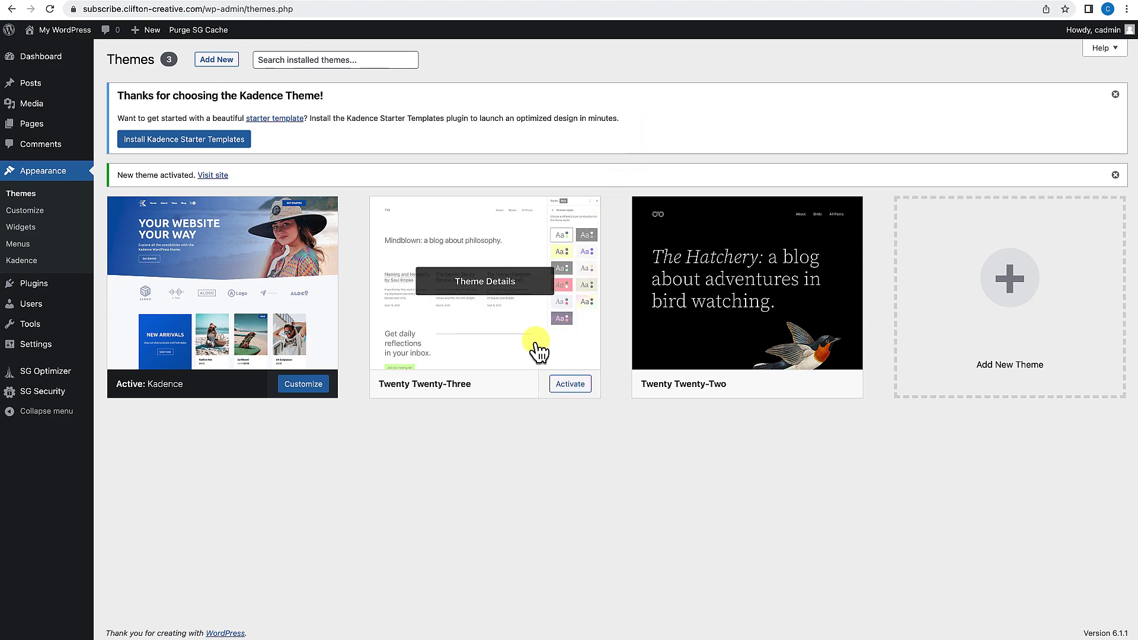
Look at the Twenty Twenty-Three theme's details without changing it, and delete the Twenty Twenty-Two theme
{"action": "left_click", "coordinate": [524, 285]}
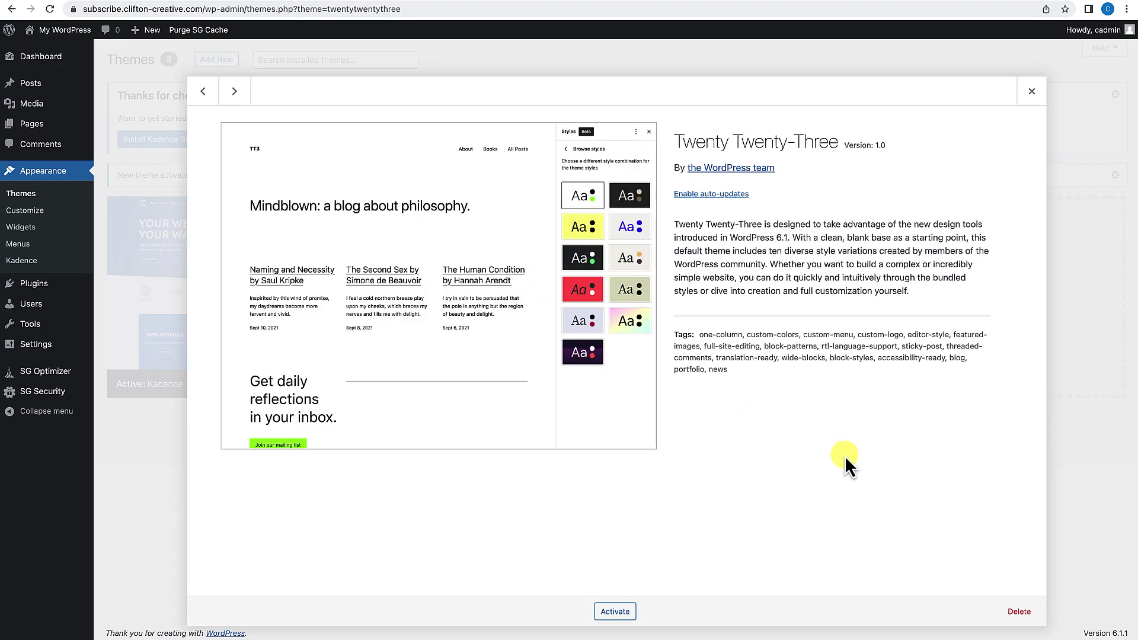
{"action": "left_click", "coordinate": [1032, 92]}
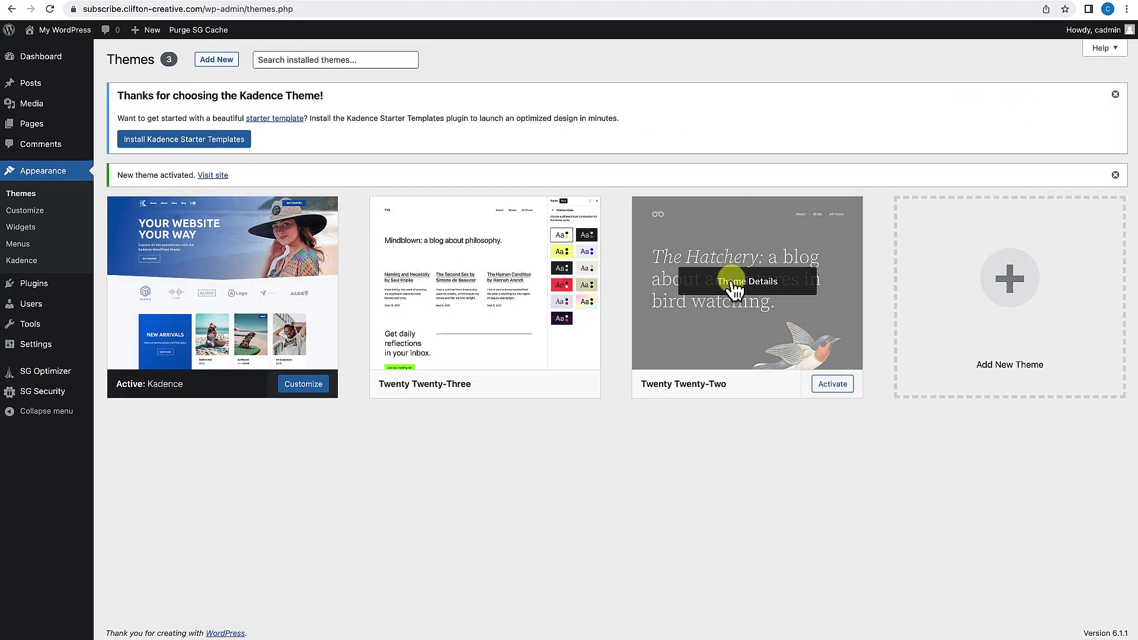
{"action": "left_click", "coordinate": [734, 283]}
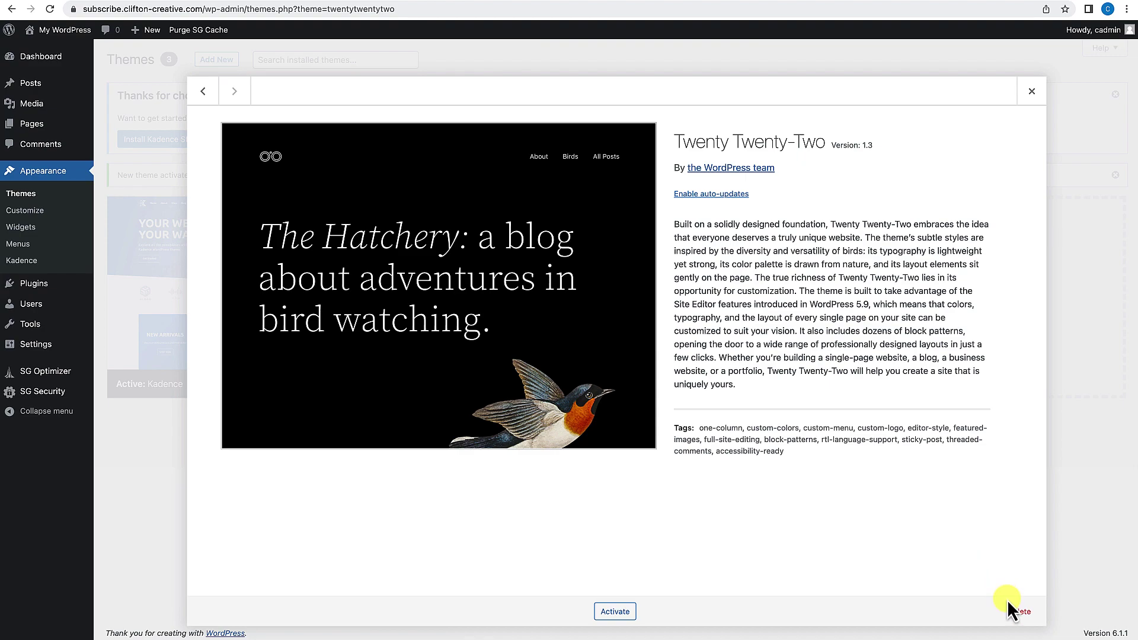
{"action": "left_click", "coordinate": [1017, 611]}
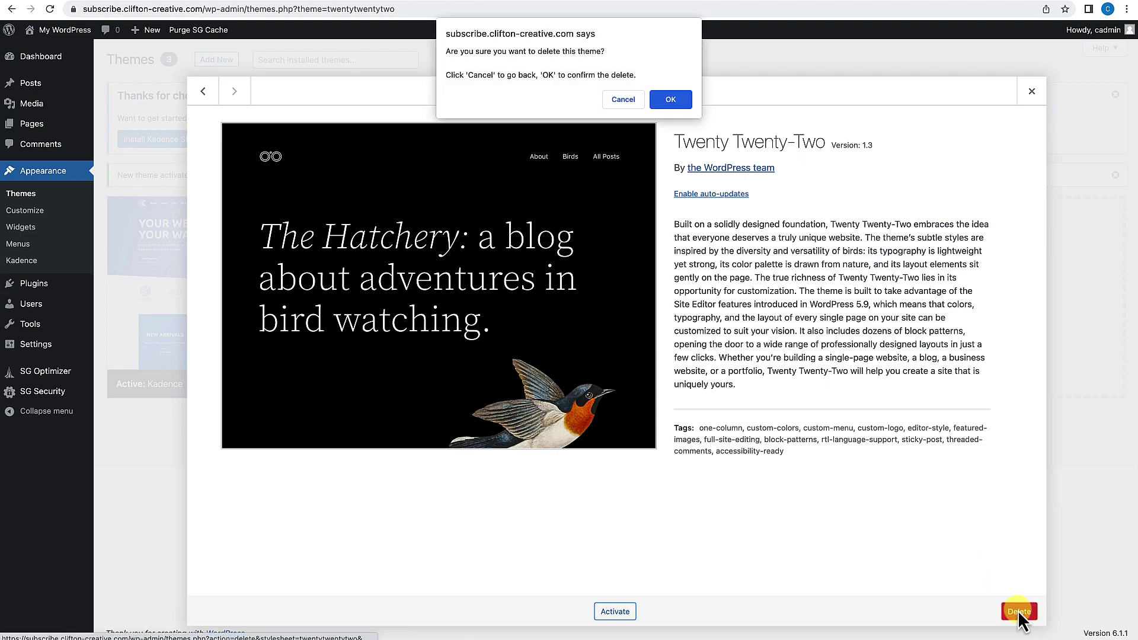
{"action": "left_click", "coordinate": [670, 100]}
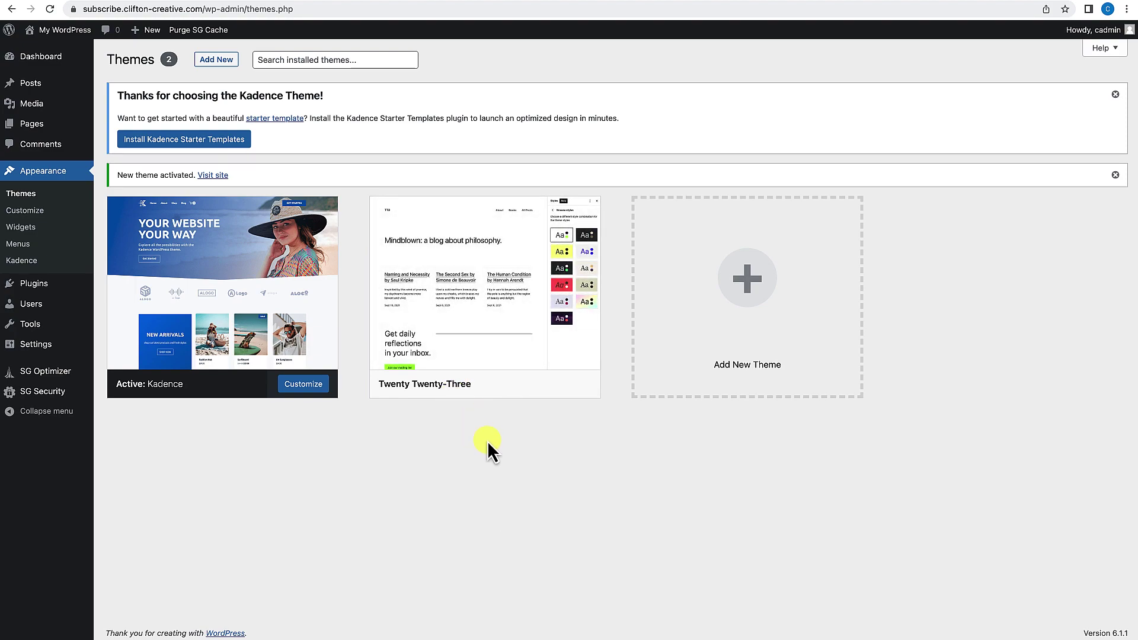
Review the installed plugins and themes, and view the site's front page with the Kadence theme
{"action": "mouse_move", "coordinate": [439, 368]}
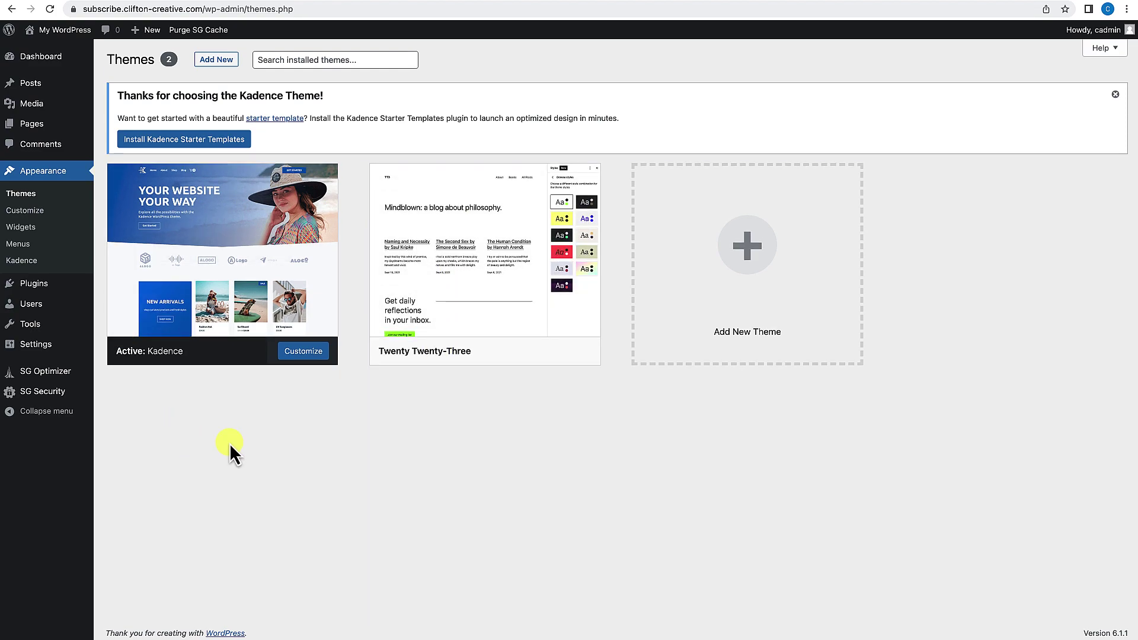
{"action": "left_click", "coordinate": [36, 286]}
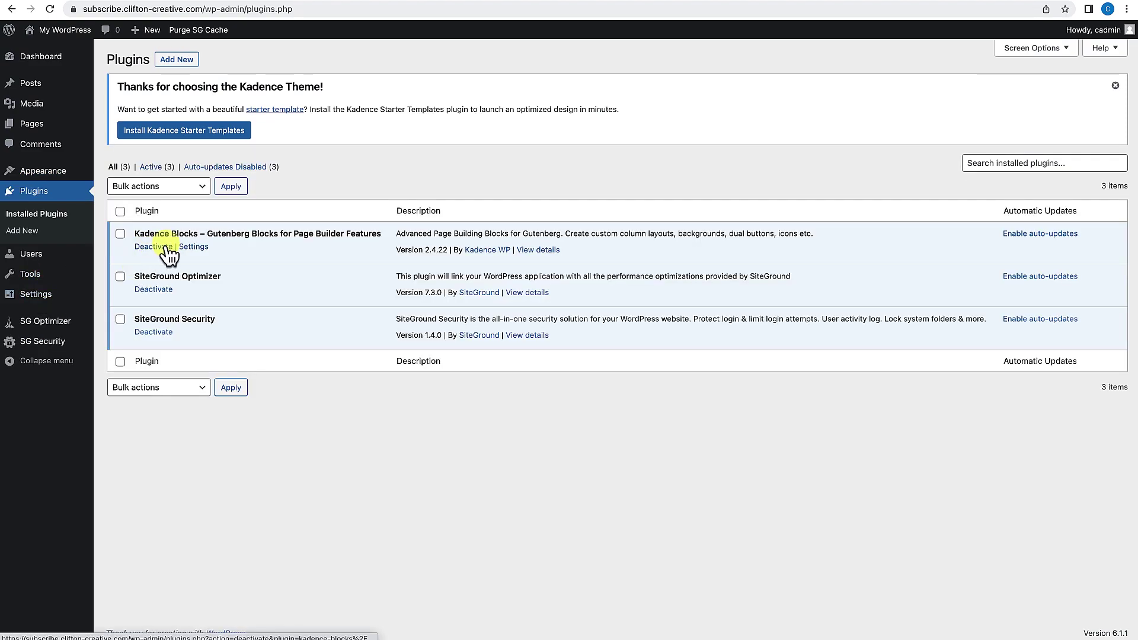
{"action": "mouse_move", "coordinate": [69, 178]}
{"action": "left_click", "coordinate": [115, 176]}
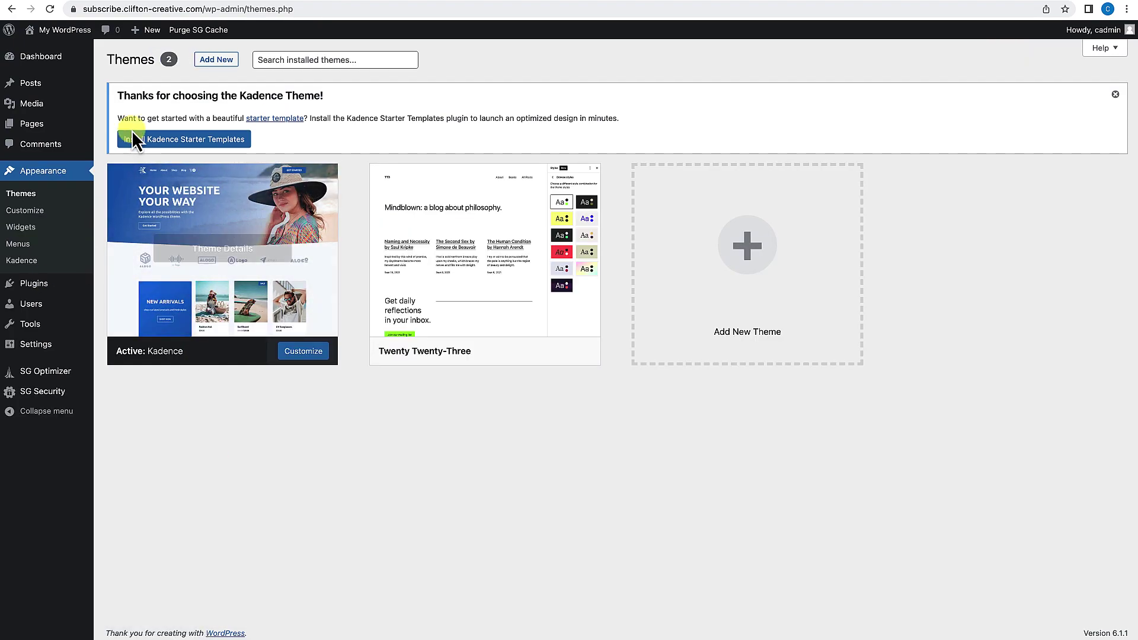
{"action": "left_click", "coordinate": [77, 35]}
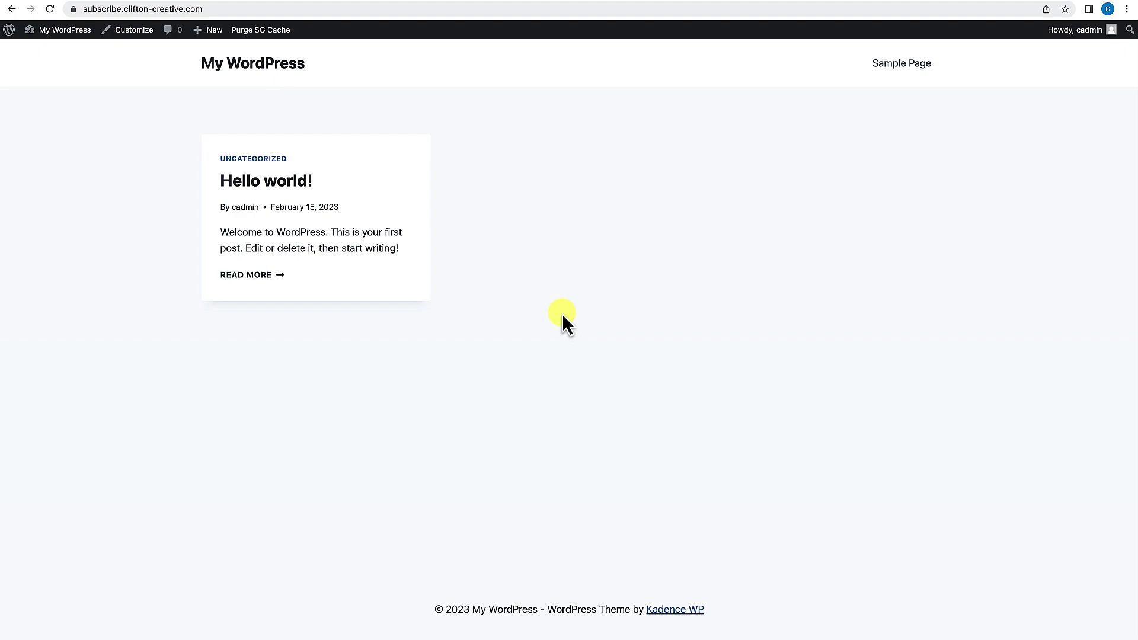
Search the plugin directory for "All in one migration", and install and activate All-in-One WP Migration
{"action": "left_click", "coordinate": [59, 47]}
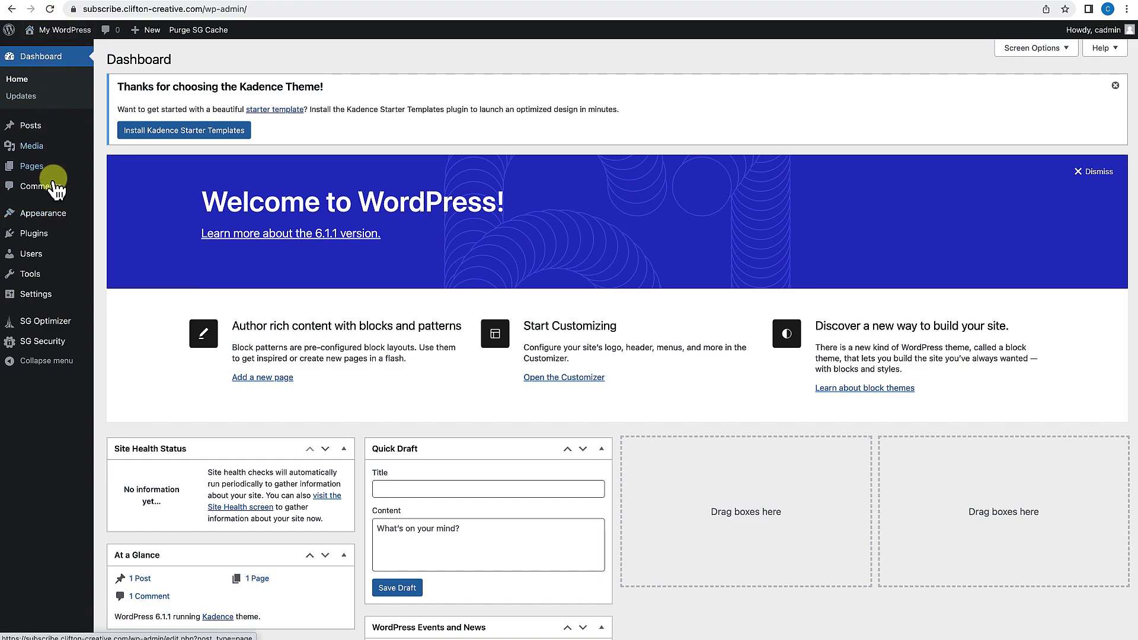
{"action": "mouse_move", "coordinate": [42, 235]}
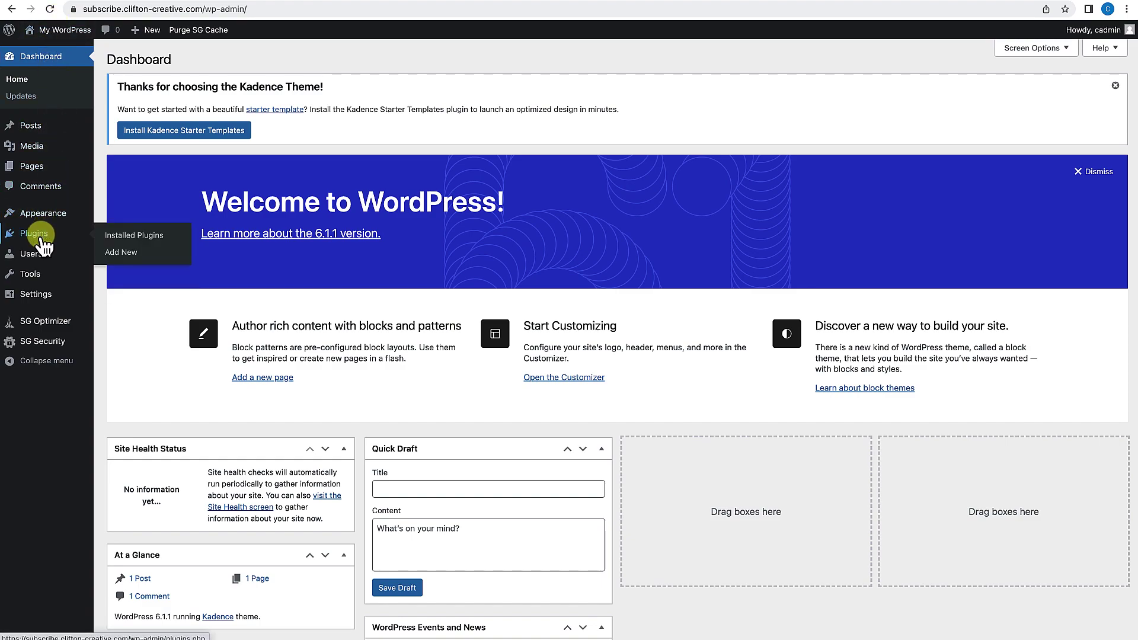
{"action": "left_click", "coordinate": [127, 255]}
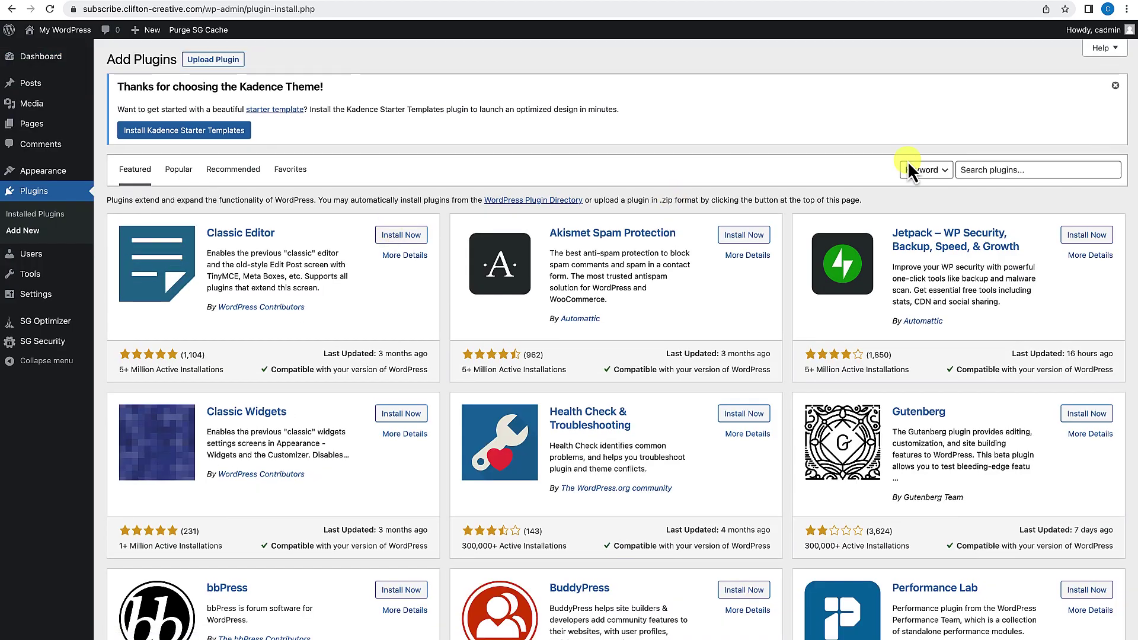
{"action": "left_click", "coordinate": [978, 170]}
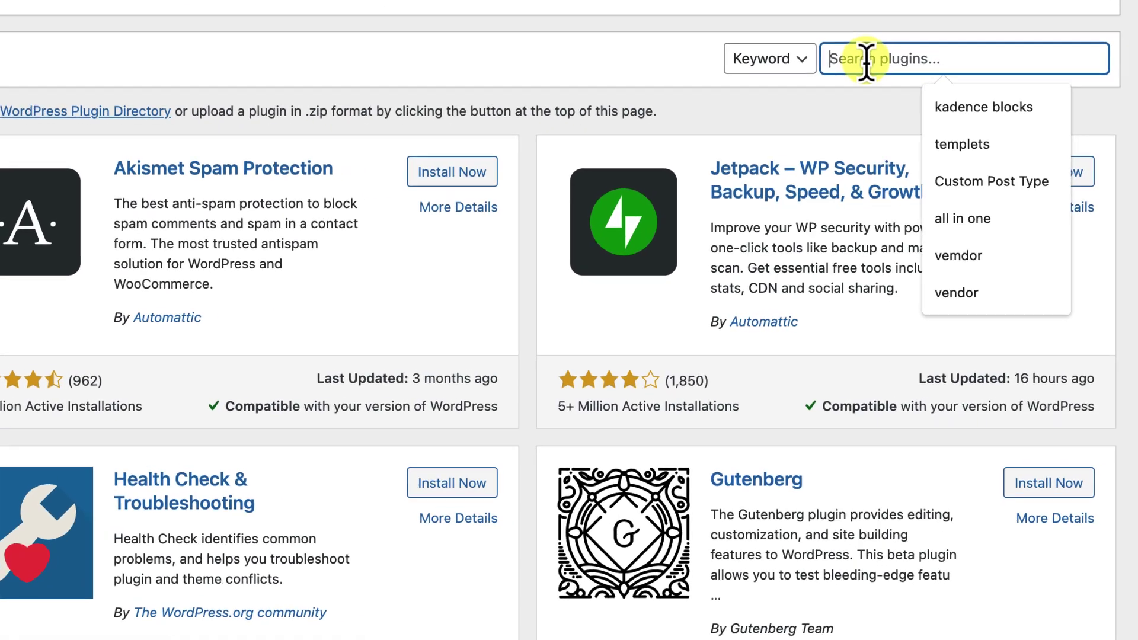
{"action": "type", "text": "Al"}
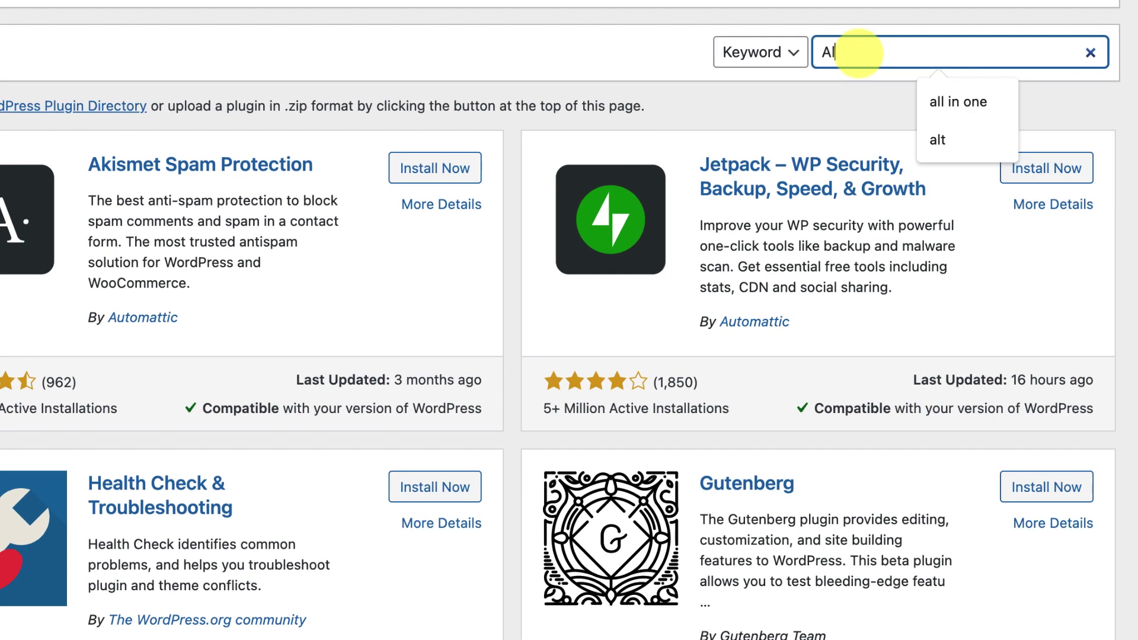
{"action": "type", "text": "l in one mi"}
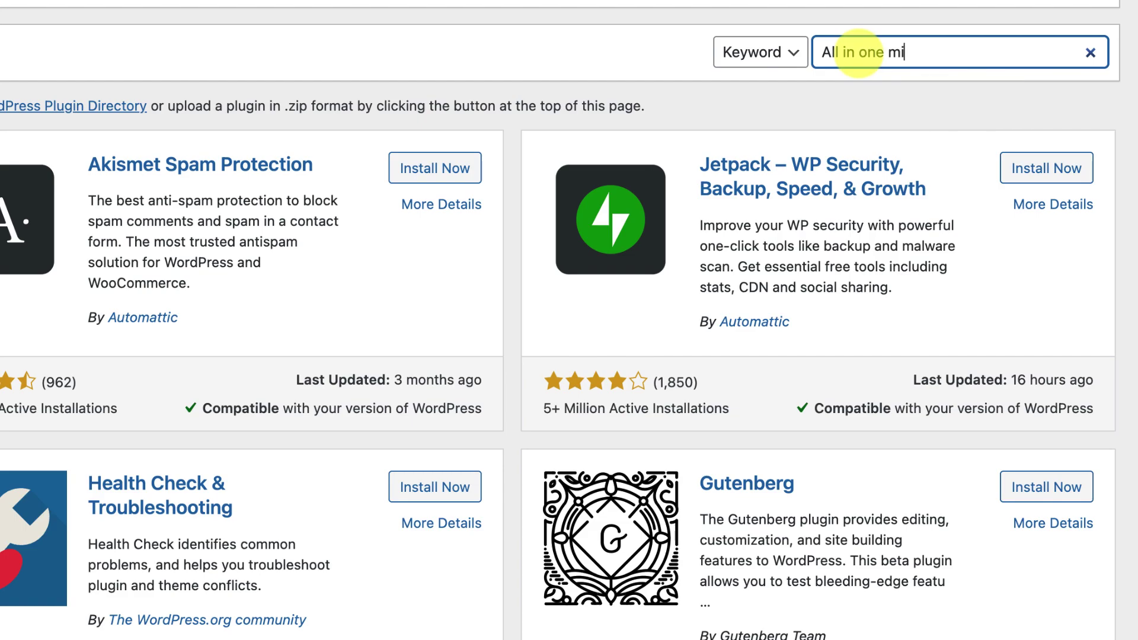
{"action": "type", "text": "gration"}
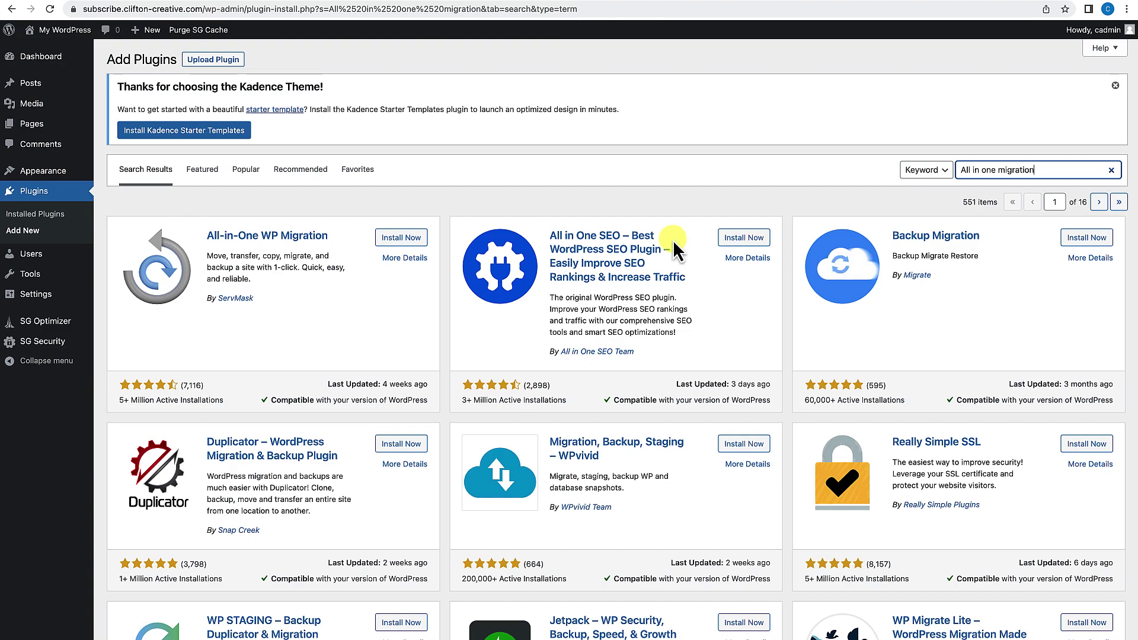
{"action": "scroll", "coordinate": [443, 210], "scroll_direction": "down", "scroll_amount": 2}
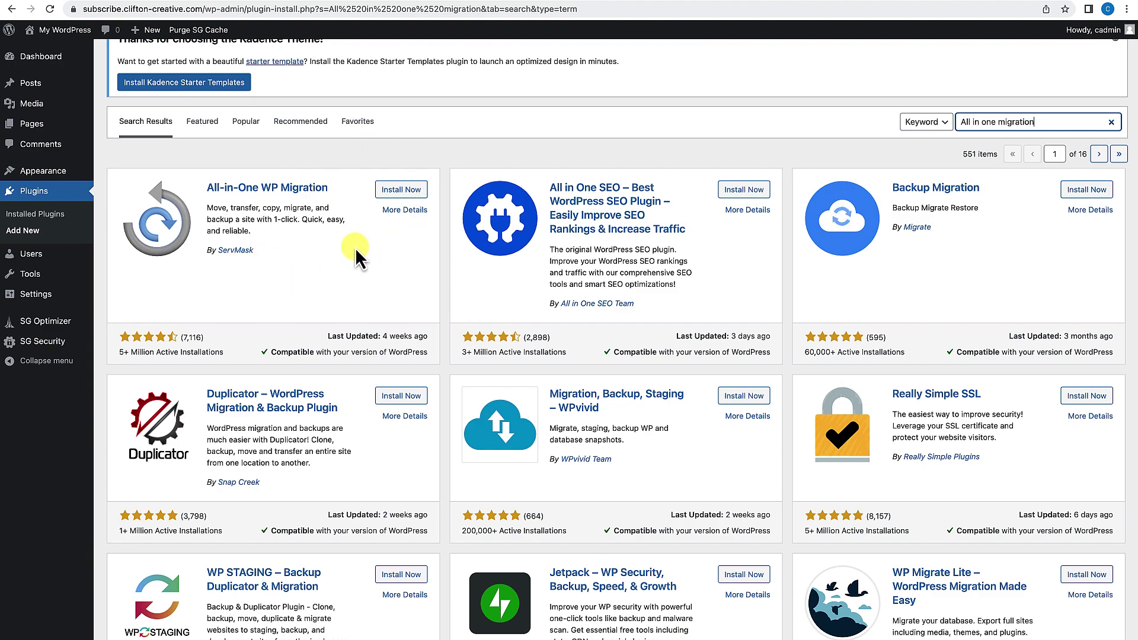
{"action": "left_click", "coordinate": [400, 192]}
{"action": "left_click", "coordinate": [395, 191]}
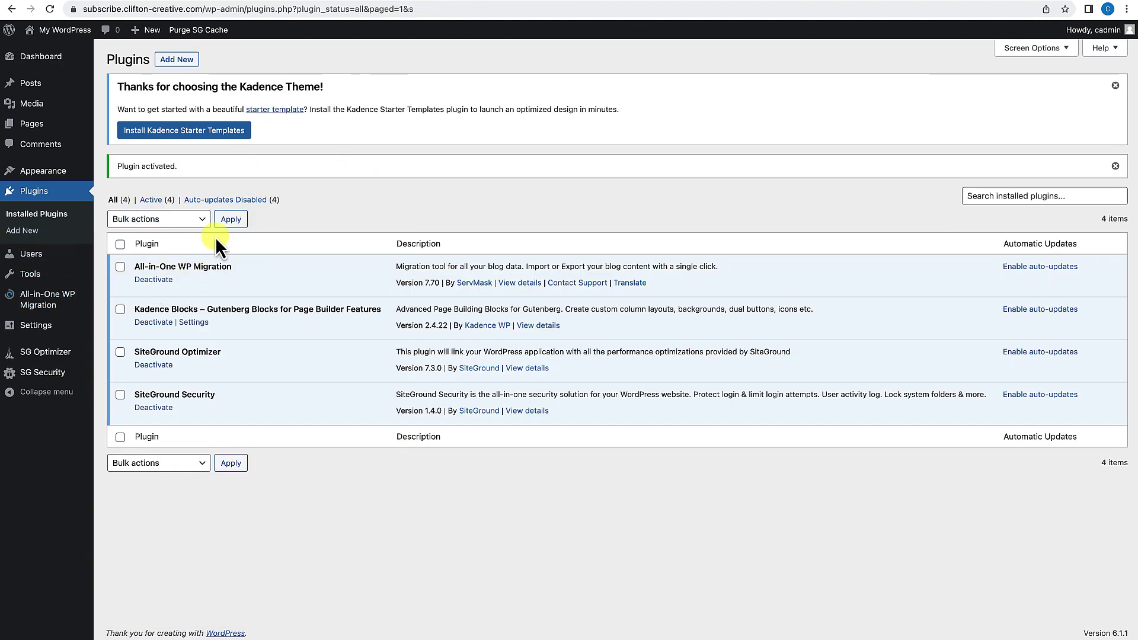
Export the site to a file with All-in-One WP Migration and download the exported file
{"action": "mouse_move", "coordinate": [52, 303]}
{"action": "left_click", "coordinate": [69, 31]}
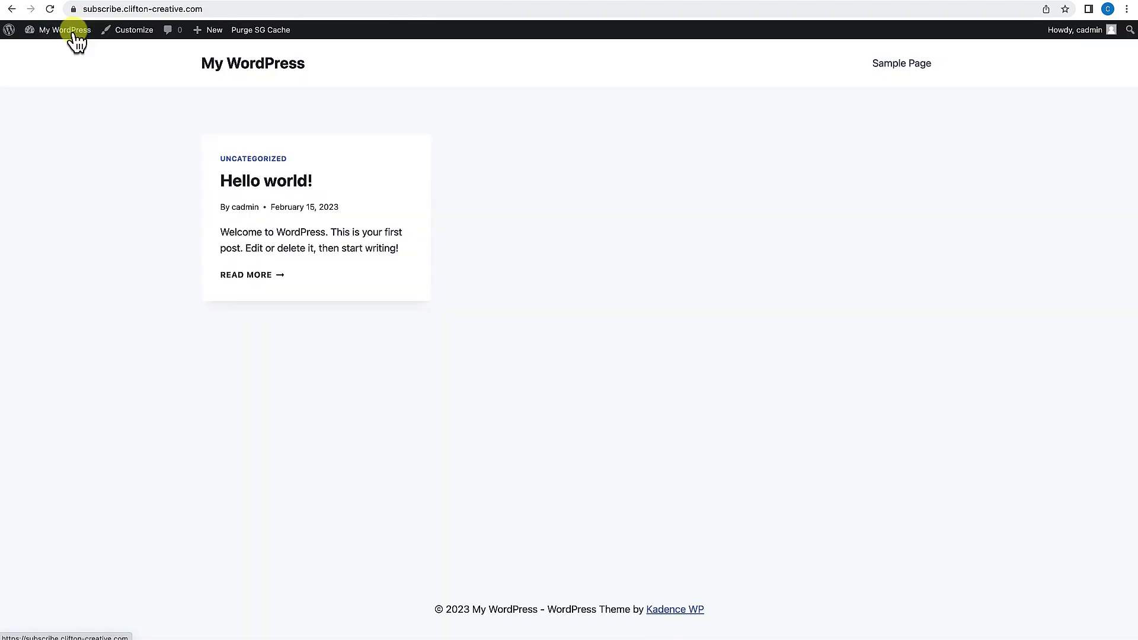
{"action": "mouse_move", "coordinate": [55, 31]}
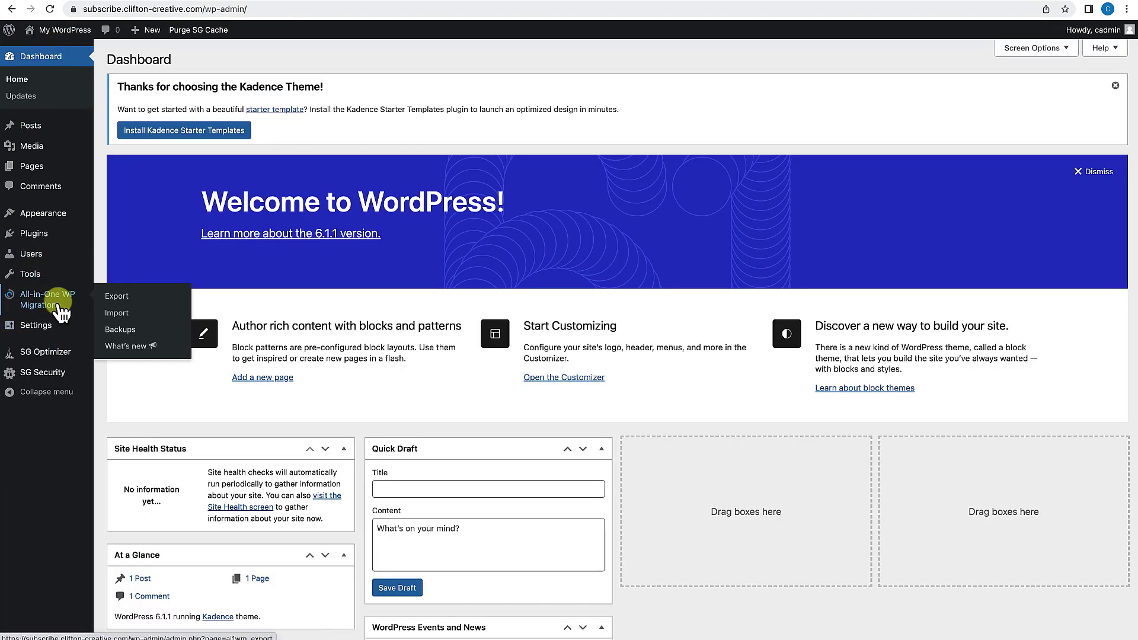
{"action": "left_click", "coordinate": [115, 300]}
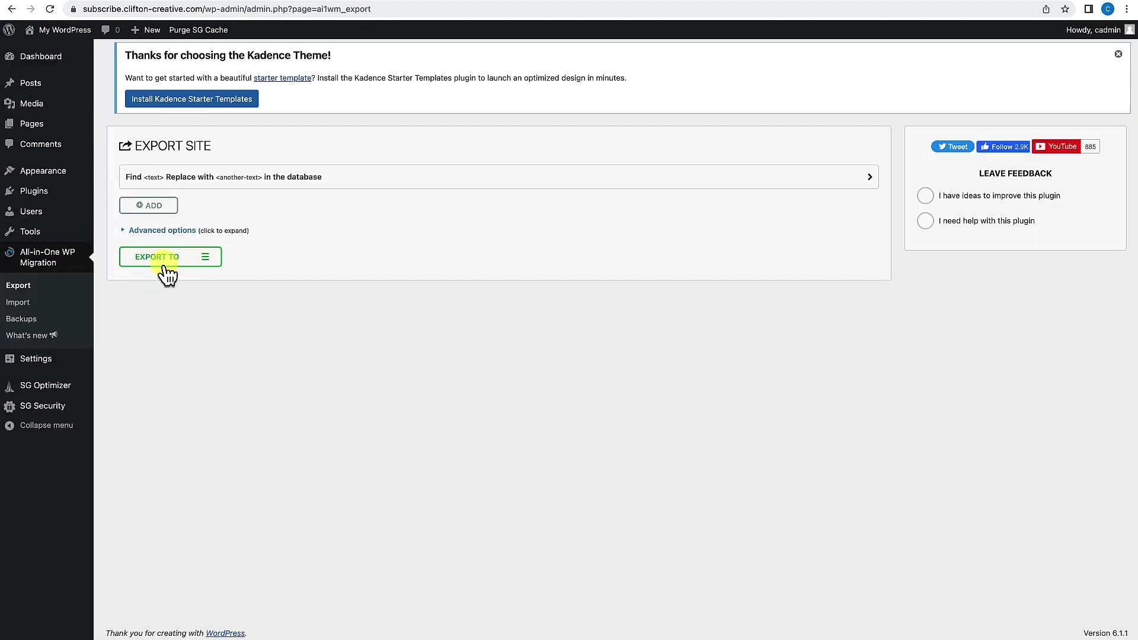
{"action": "left_click", "coordinate": [168, 261]}
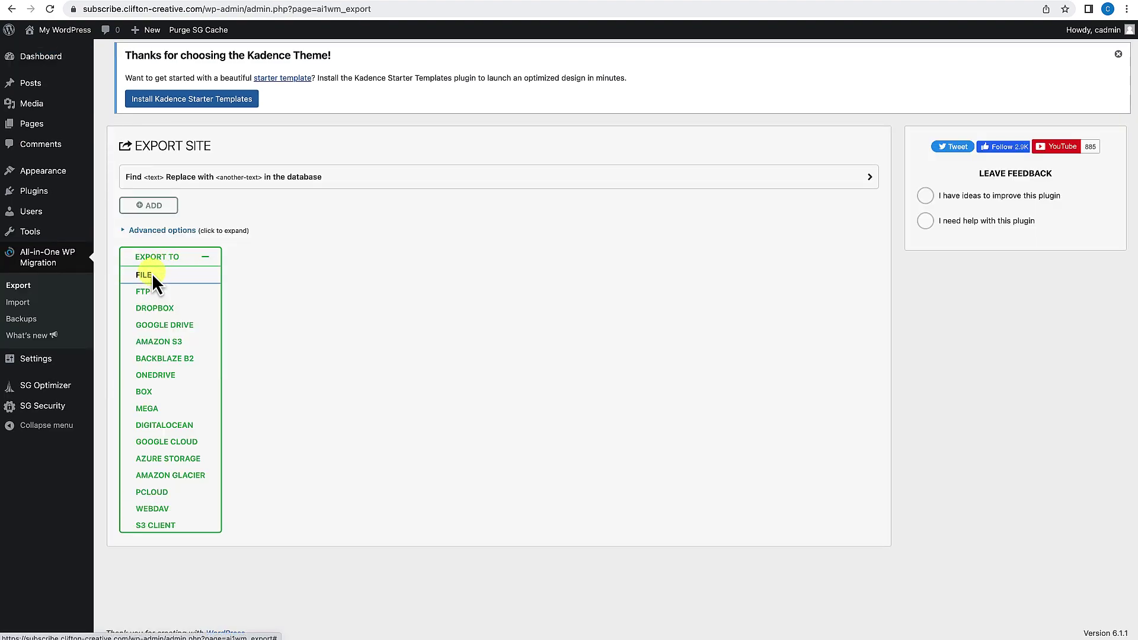
{"action": "left_click", "coordinate": [152, 274]}
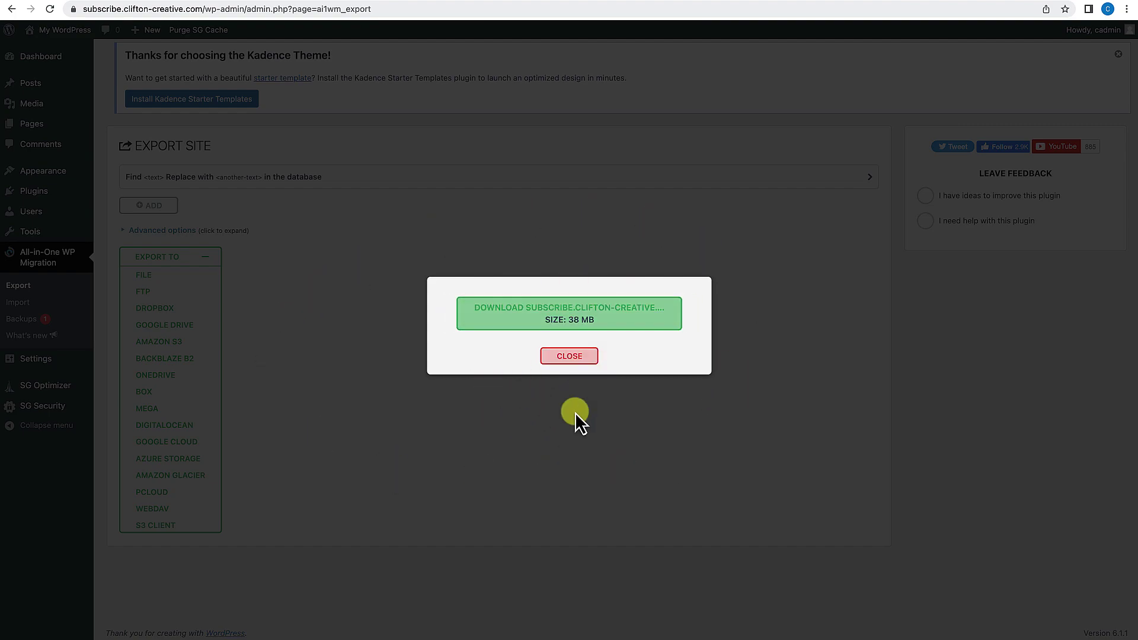
{"action": "left_click", "coordinate": [555, 327]}
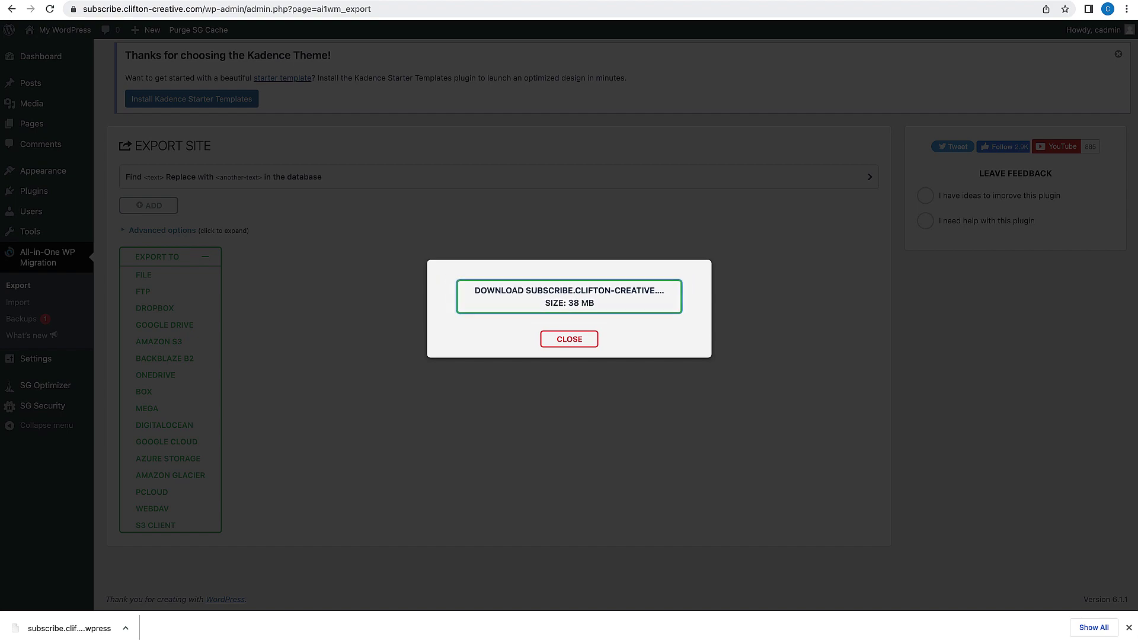
{"action": "left_click", "coordinate": [578, 339]}
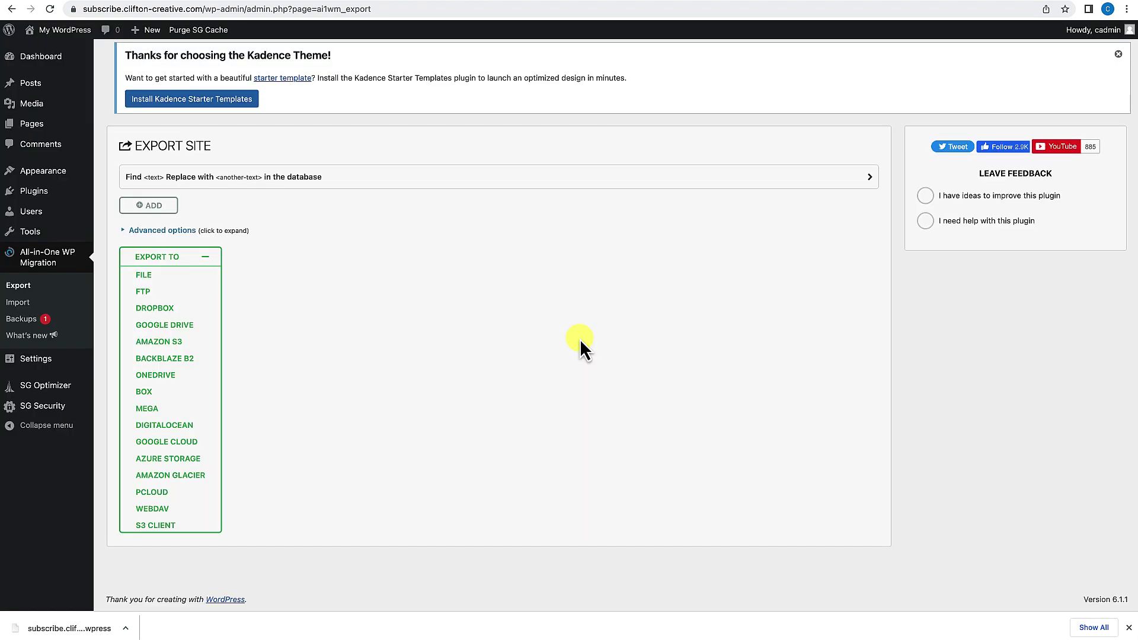
Open the All-in-One WP Migration backups list and try to restore the site backup stored there
{"action": "left_click", "coordinate": [27, 320]}
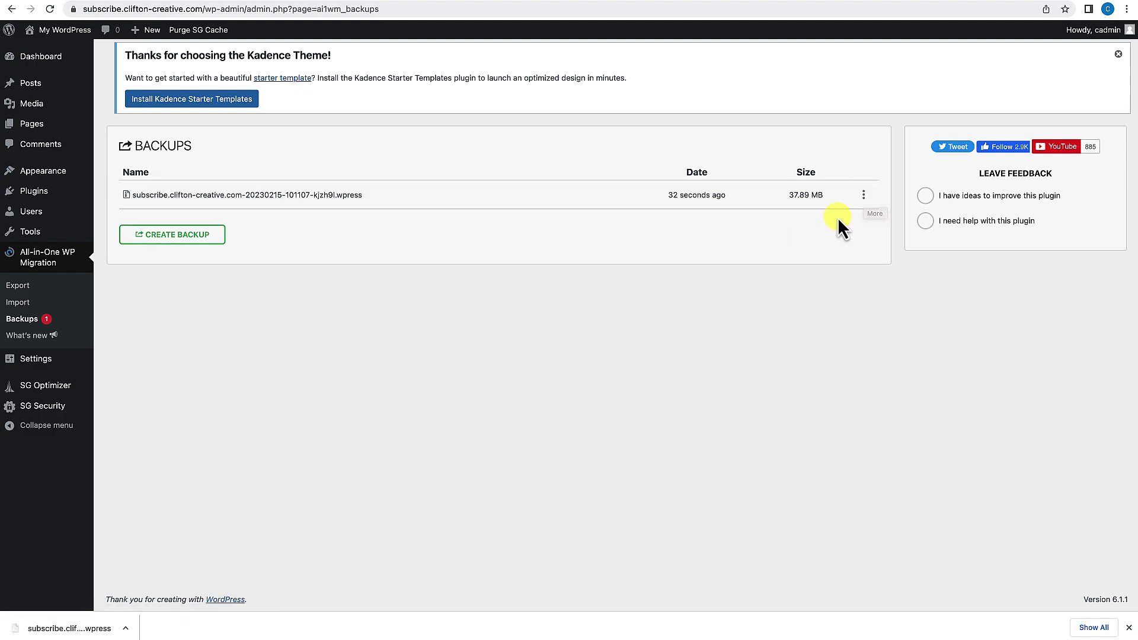
{"action": "left_click", "coordinate": [864, 202]}
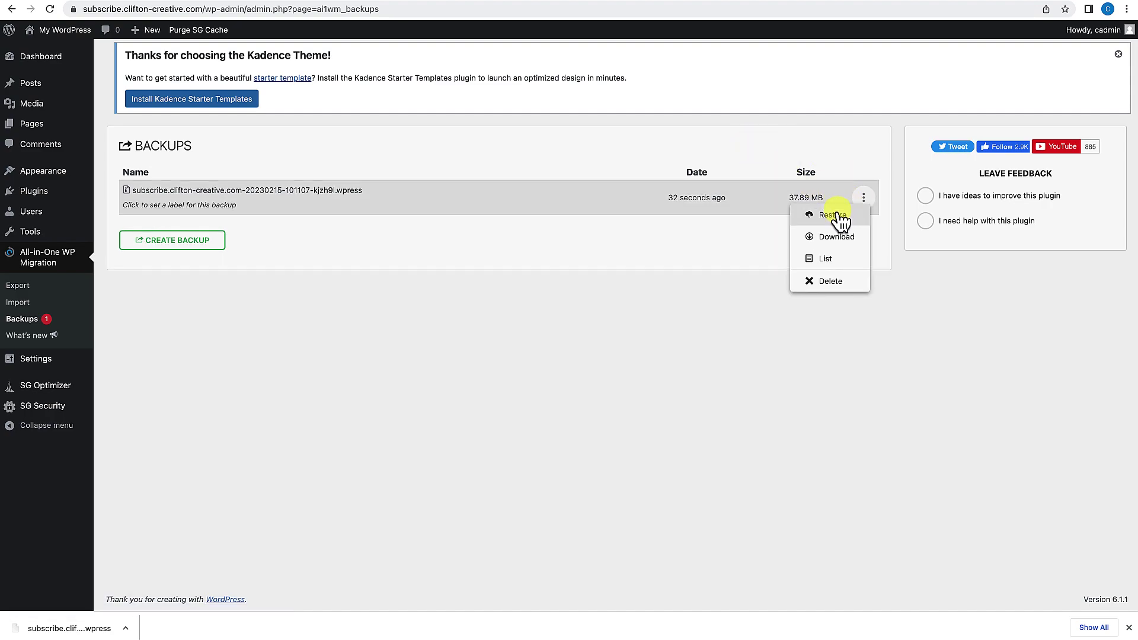
{"action": "left_click", "coordinate": [837, 214]}
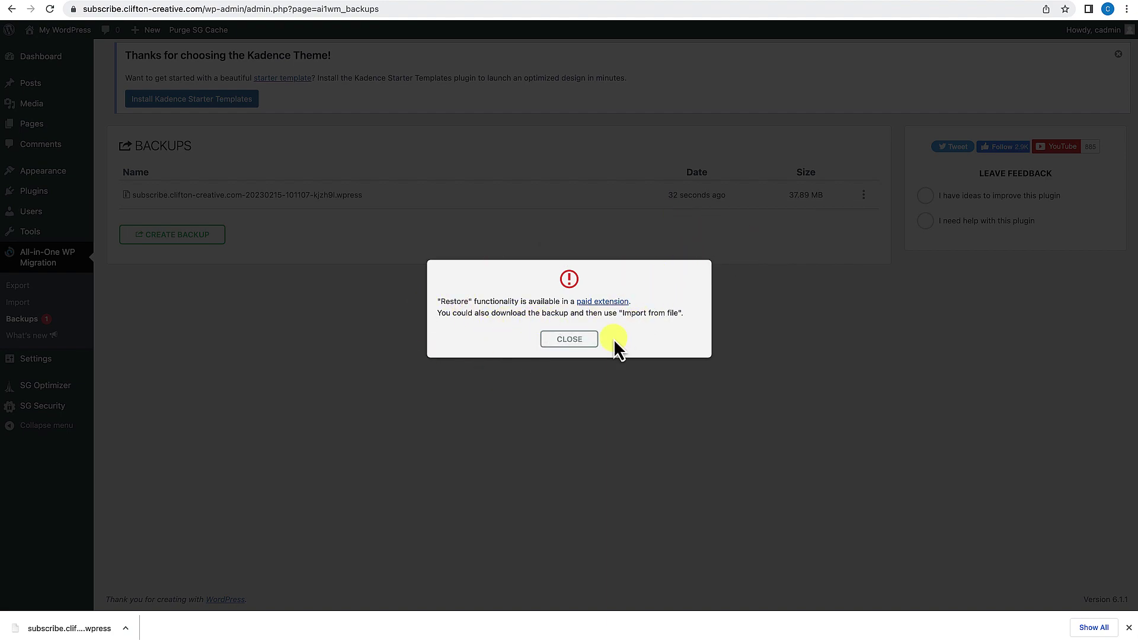
{"action": "key", "text": "Return"}
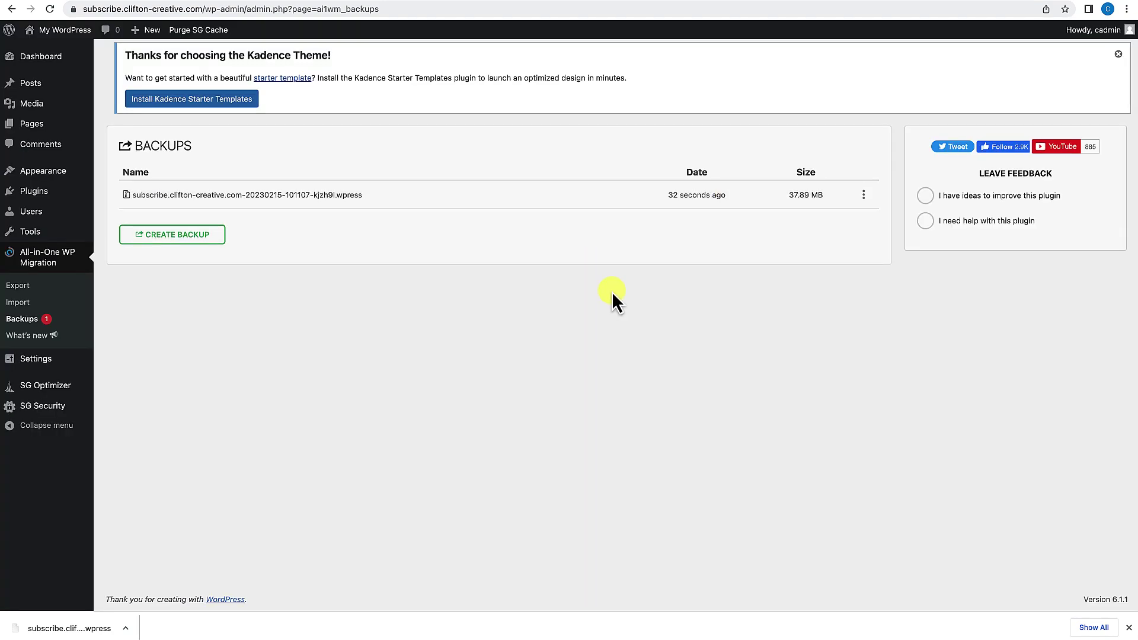
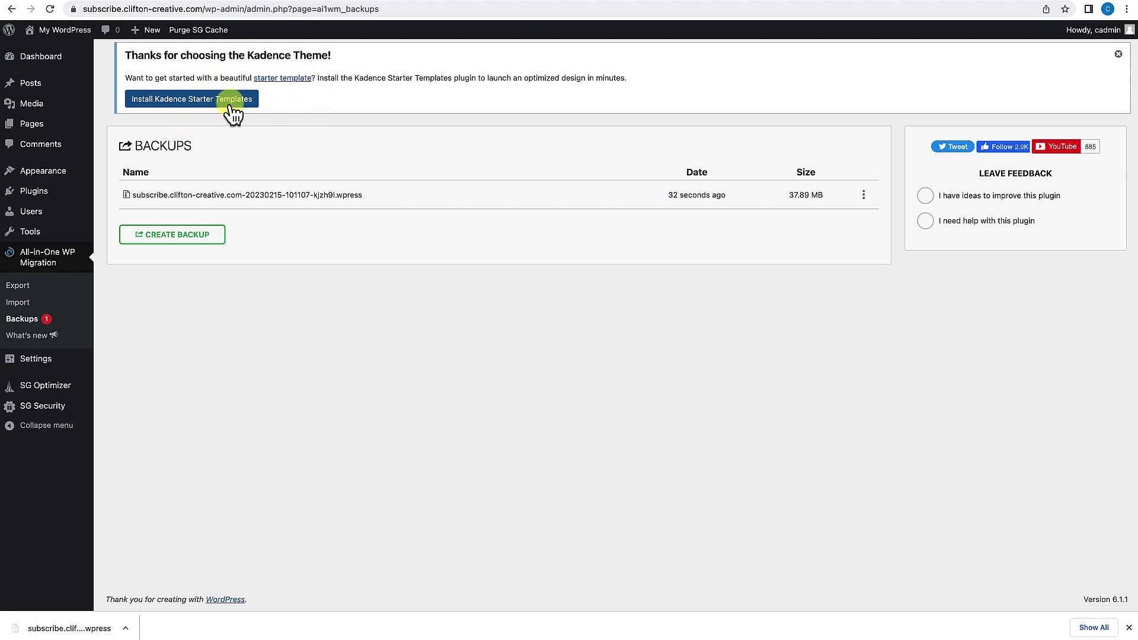
Search the plugin directory for "kadence starter" and install the Kadence Starter Templates plugin
{"action": "mouse_move", "coordinate": [57, 199]}
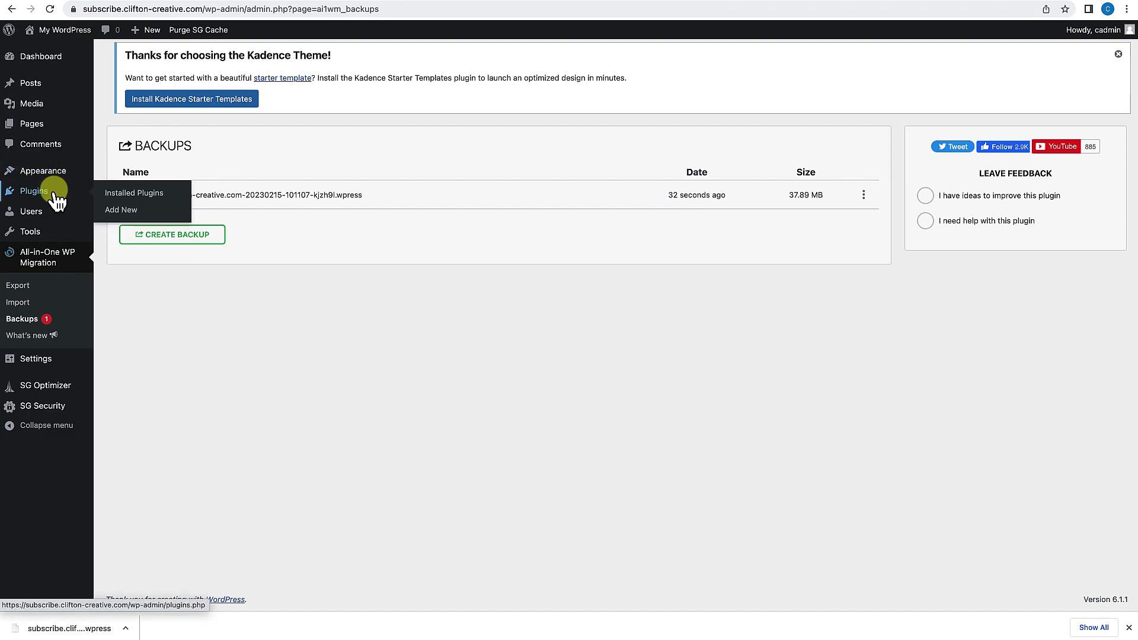
{"action": "left_click", "coordinate": [120, 211]}
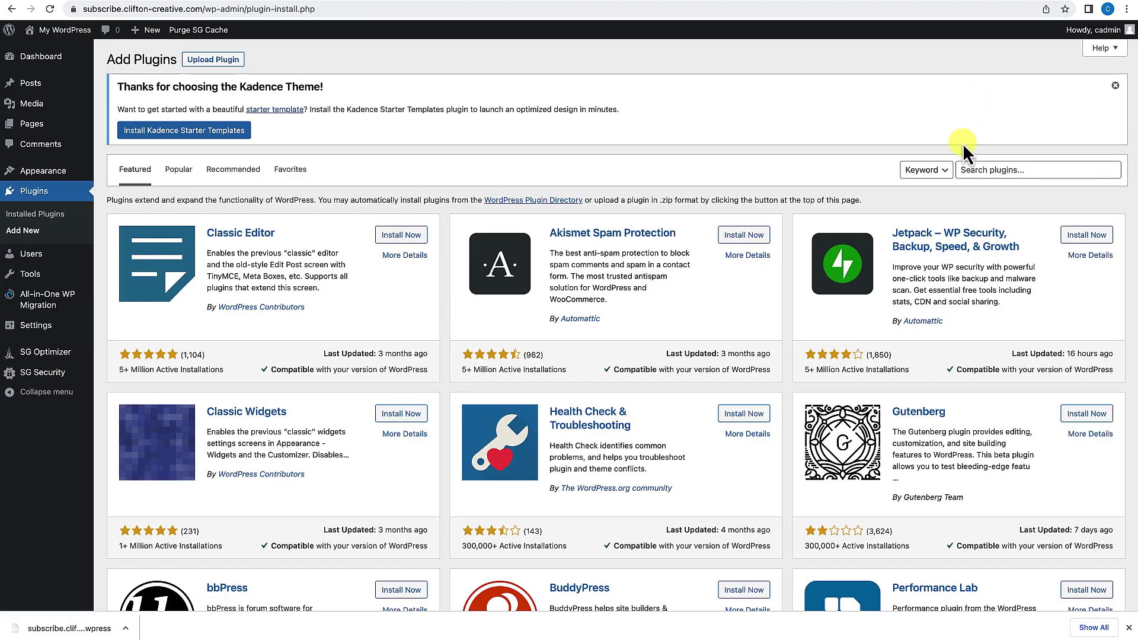
{"action": "left_click", "coordinate": [966, 170]}
{"action": "type", "text": "kadence starter"}
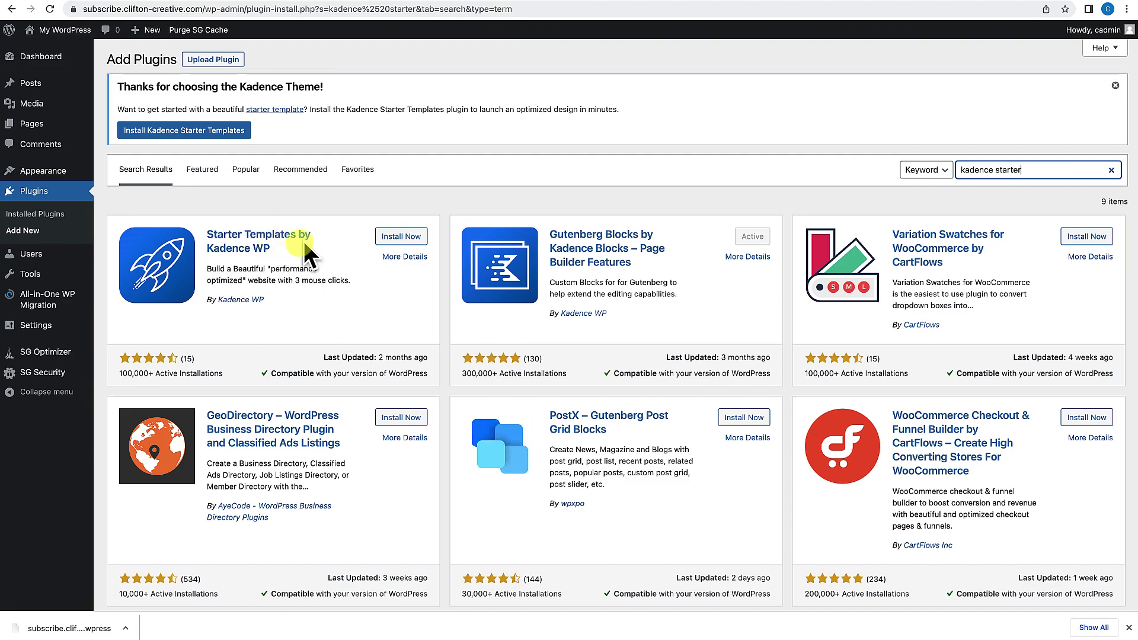
{"action": "left_click", "coordinate": [173, 131]}
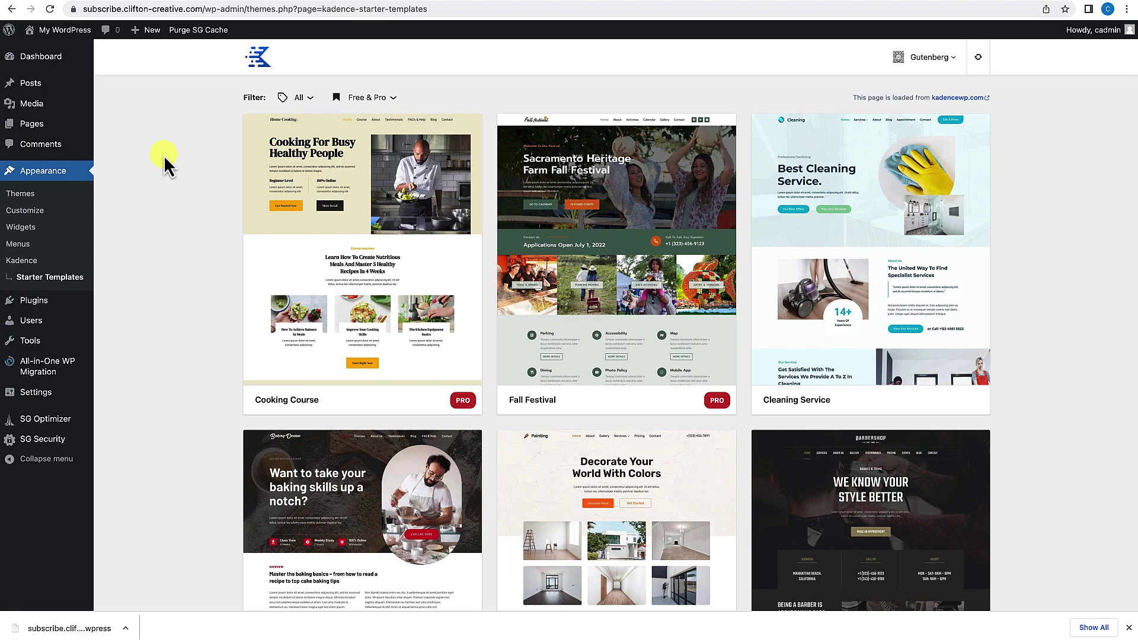
Browse the Kadence starter template gallery, check the site's current front page and return to the dashboard
{"action": "scroll", "coordinate": [434, 329], "scroll_direction": "down", "scroll_amount": 15}
{"action": "scroll", "coordinate": [435, 330], "scroll_direction": "down", "scroll_amount": 20}
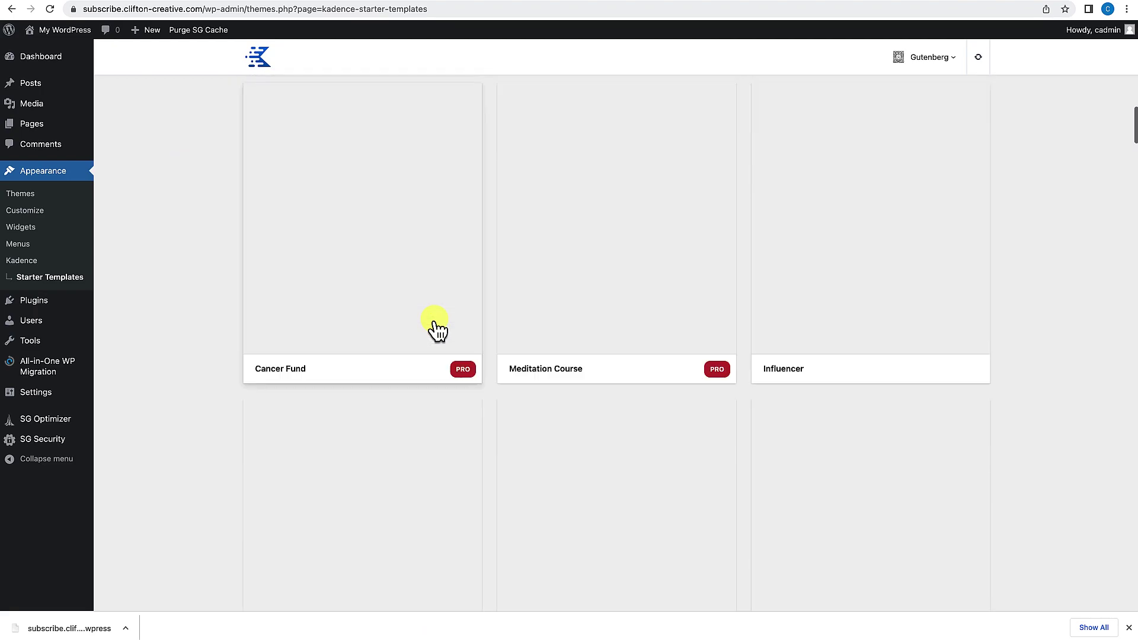
{"action": "scroll", "coordinate": [436, 328], "scroll_direction": "up", "scroll_amount": 10}
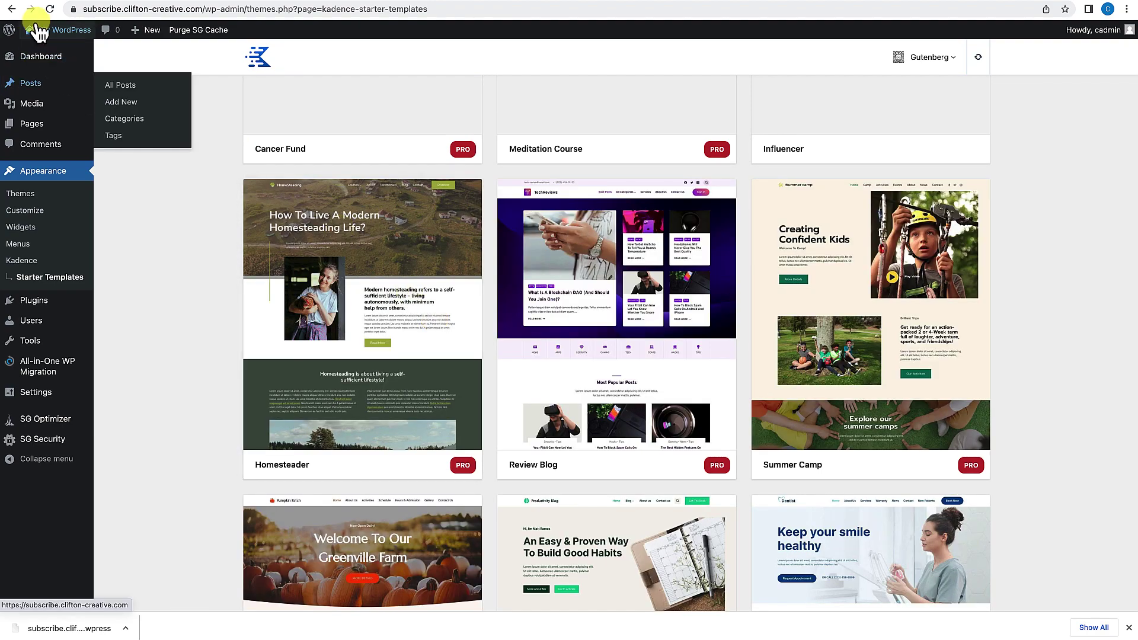
{"action": "left_click", "coordinate": [48, 30]}
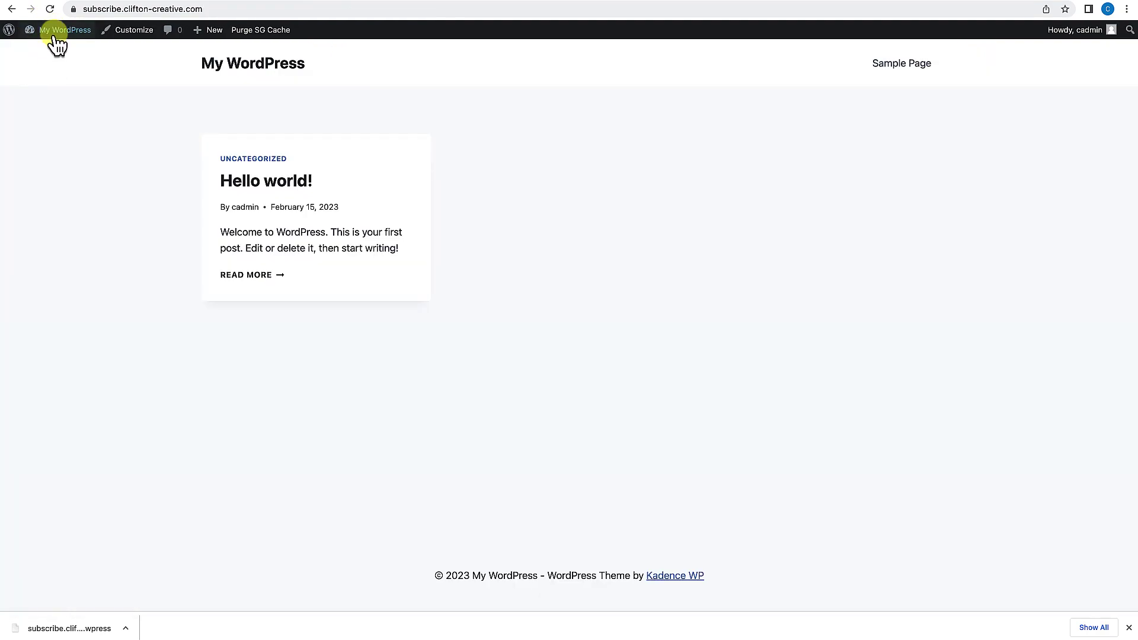
{"action": "left_click", "coordinate": [51, 48]}
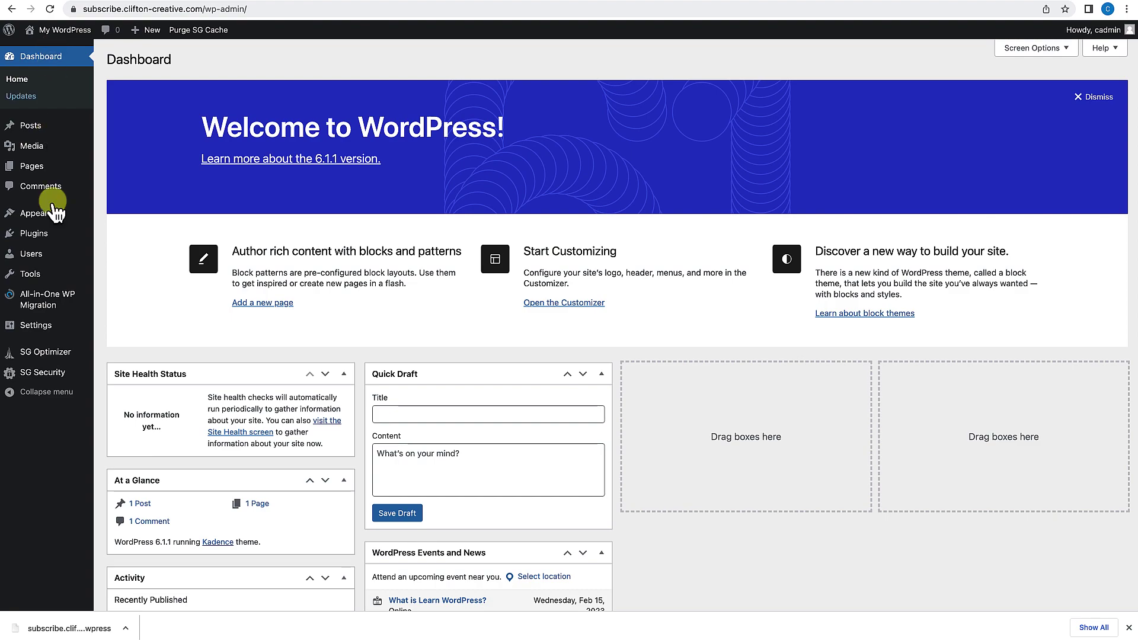
Choose the Cleaning Service starter template and import it as a full site, skipping the e-mail subscription
{"action": "mouse_move", "coordinate": [46, 217]}
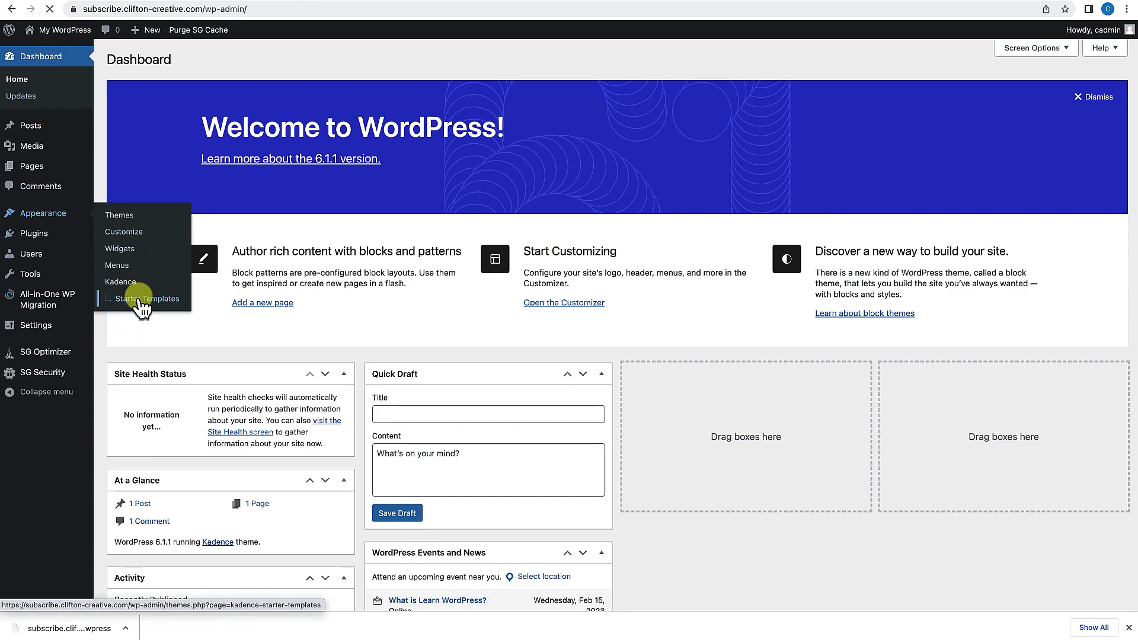
{"action": "scroll", "coordinate": [534, 418], "scroll_direction": "down", "scroll_amount": 6}
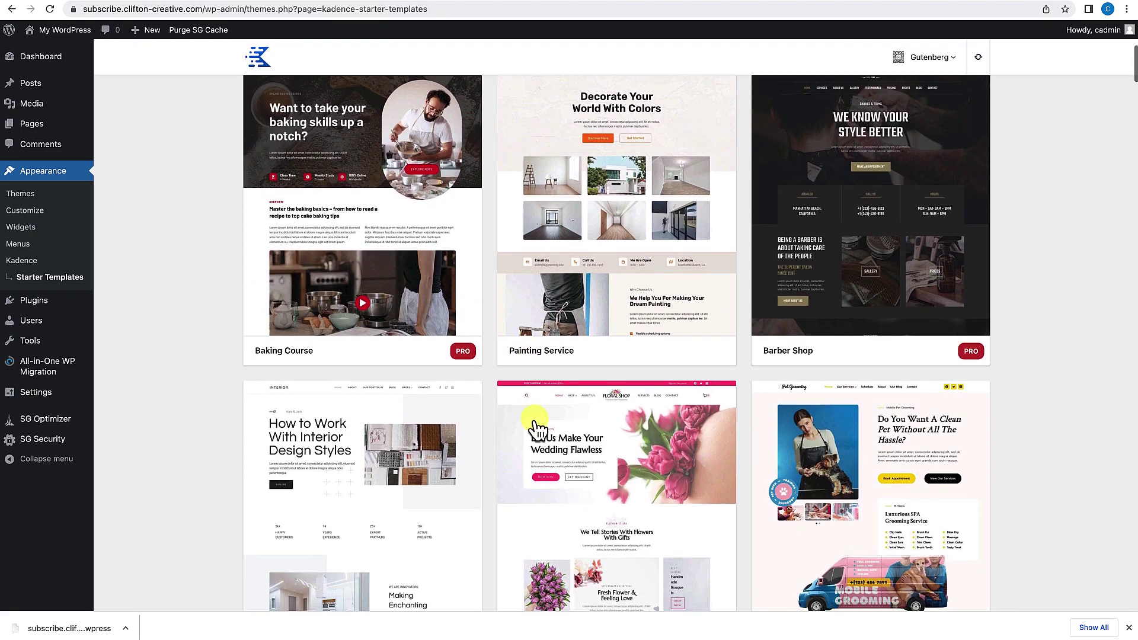
{"action": "scroll", "coordinate": [534, 419], "scroll_direction": "down", "scroll_amount": 10}
{"action": "scroll", "coordinate": [537, 428], "scroll_direction": "up", "scroll_amount": 15}
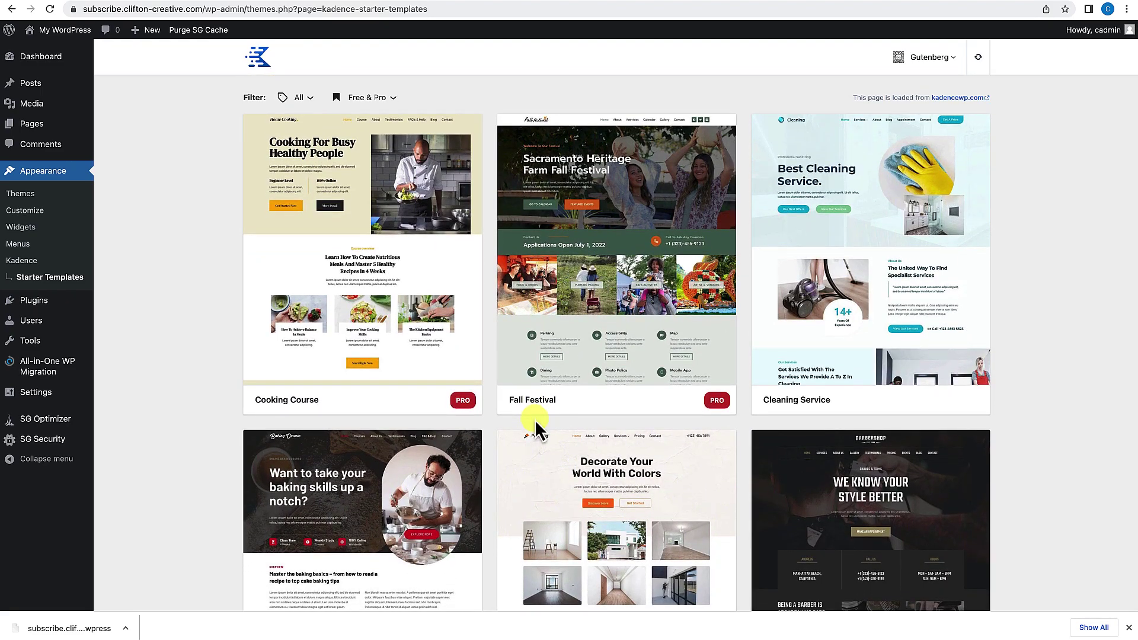
{"action": "left_click", "coordinate": [866, 261]}
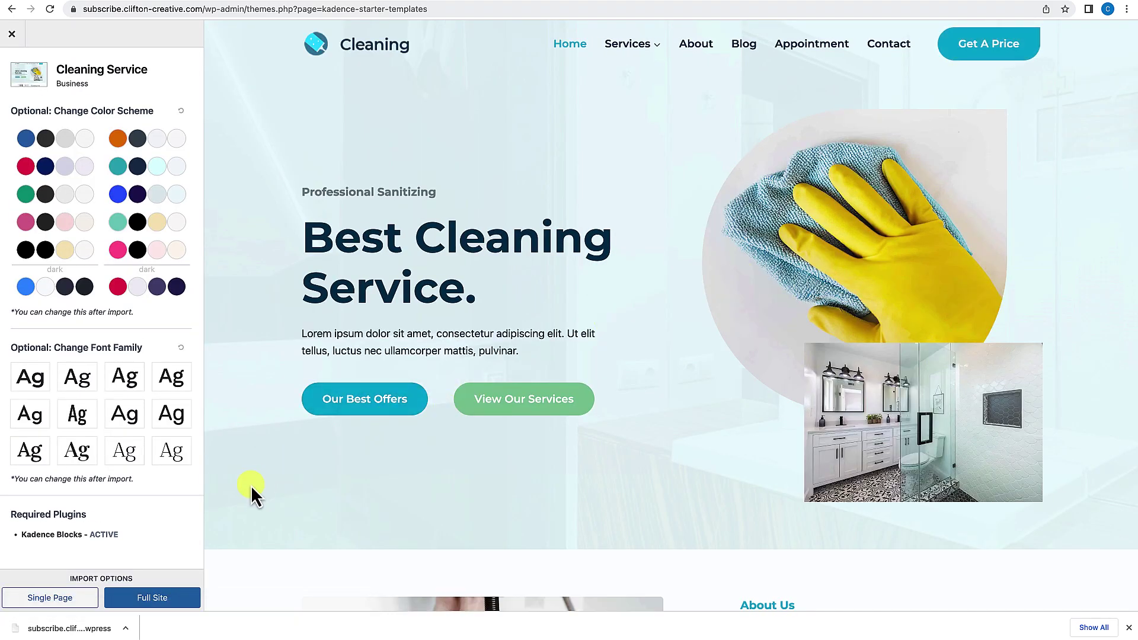
{"action": "left_click", "coordinate": [128, 596]}
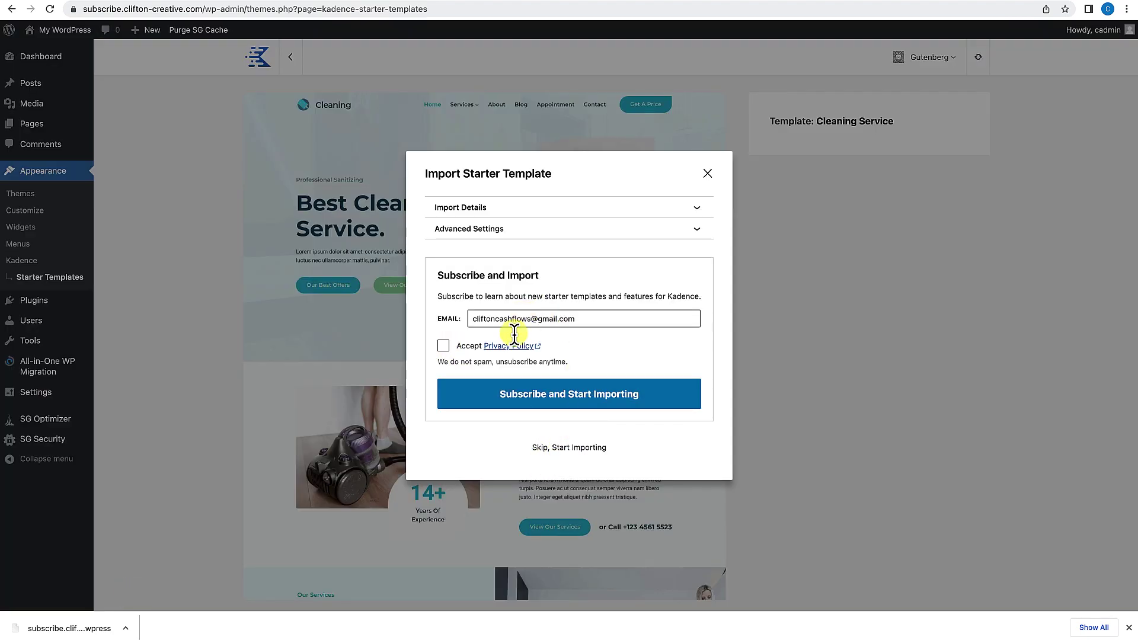
{"action": "left_click", "coordinate": [560, 447]}
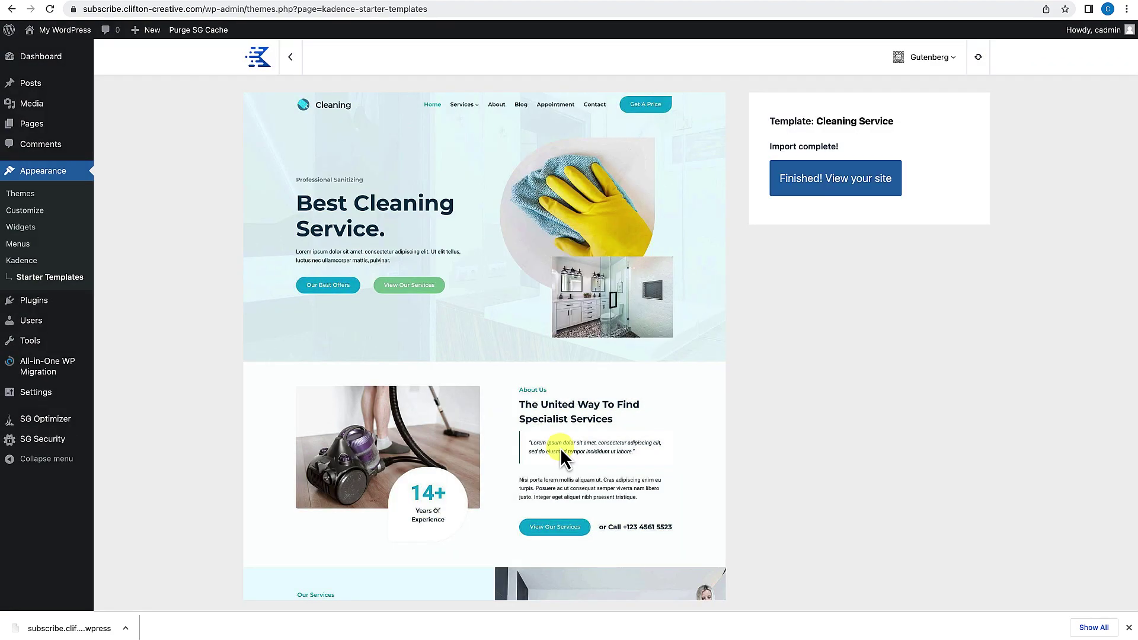
Open the imported Cleaning site and review the sections of its home page
{"action": "left_click", "coordinate": [831, 187]}
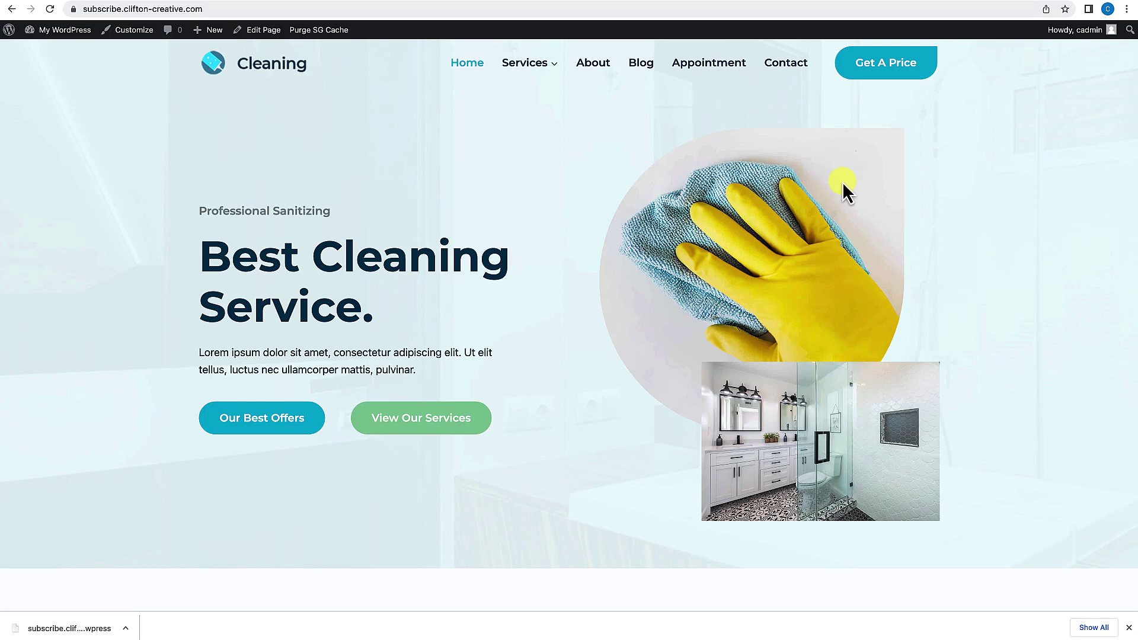
{"action": "scroll", "coordinate": [644, 311], "scroll_direction": "down", "scroll_amount": 20}
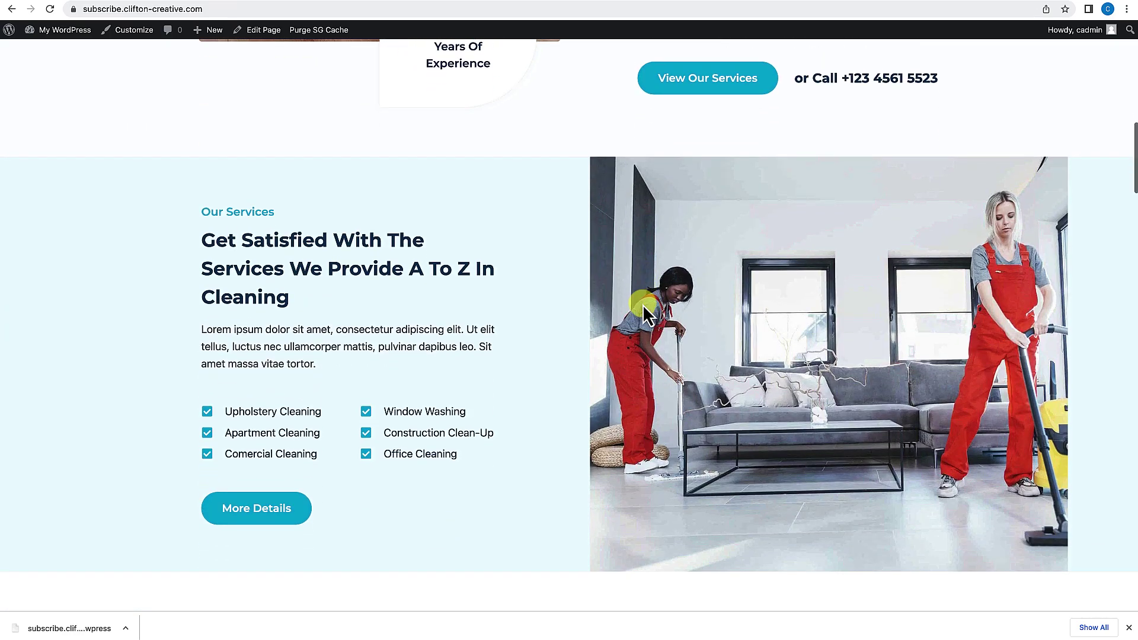
{"action": "scroll", "coordinate": [644, 307], "scroll_direction": "down", "scroll_amount": 20}
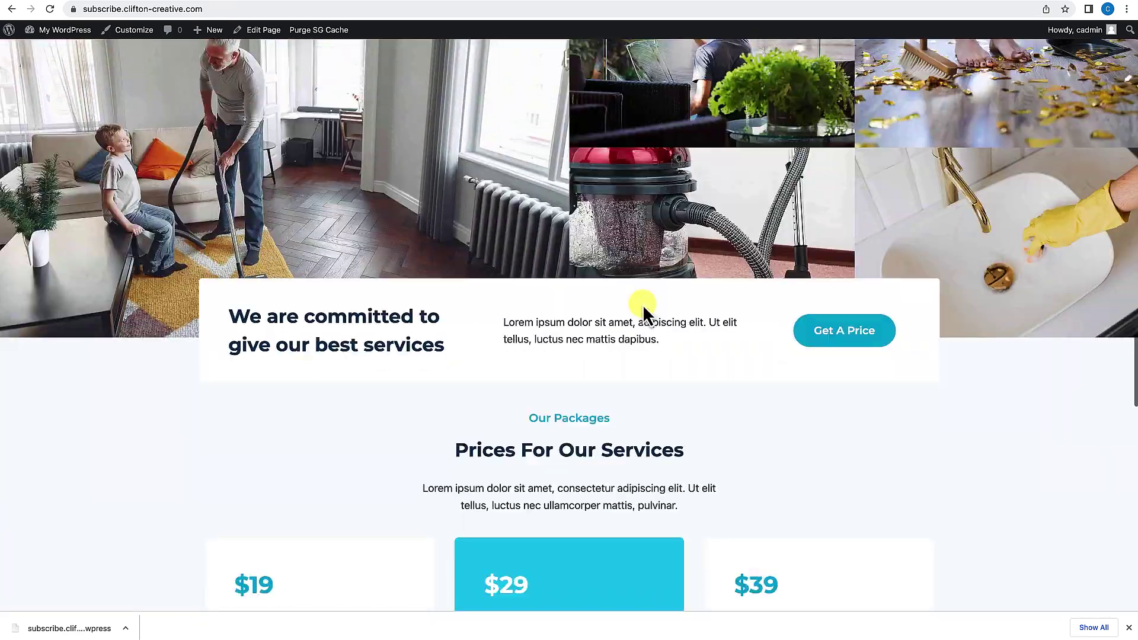
{"action": "scroll", "coordinate": [644, 307], "scroll_direction": "down", "scroll_amount": 20}
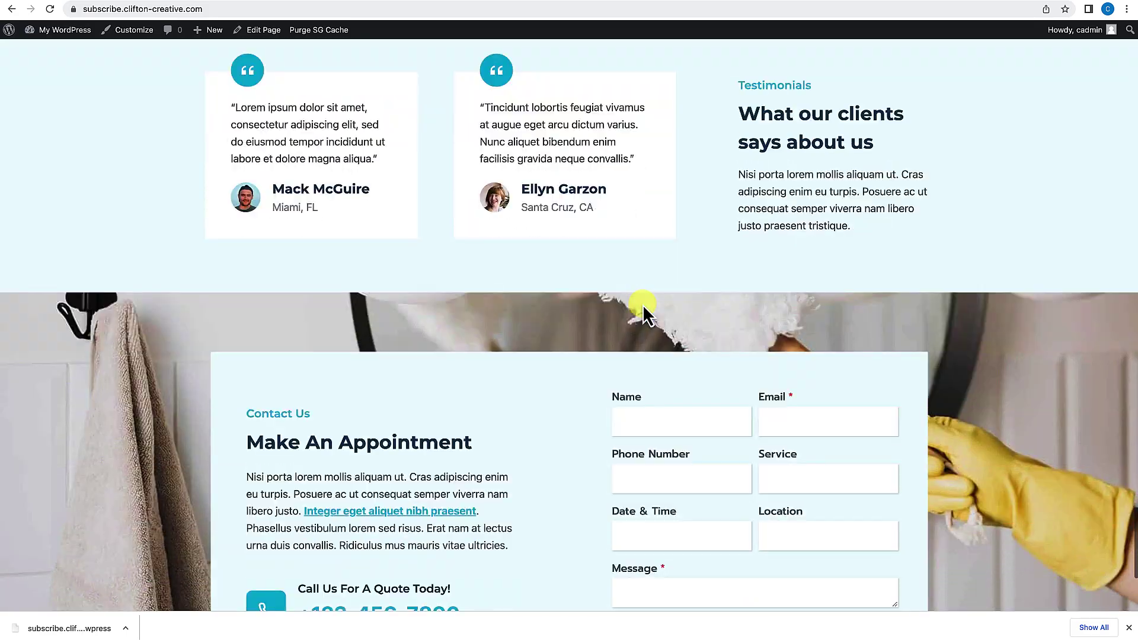
{"action": "scroll", "coordinate": [646, 311], "scroll_direction": "up", "scroll_amount": 20}
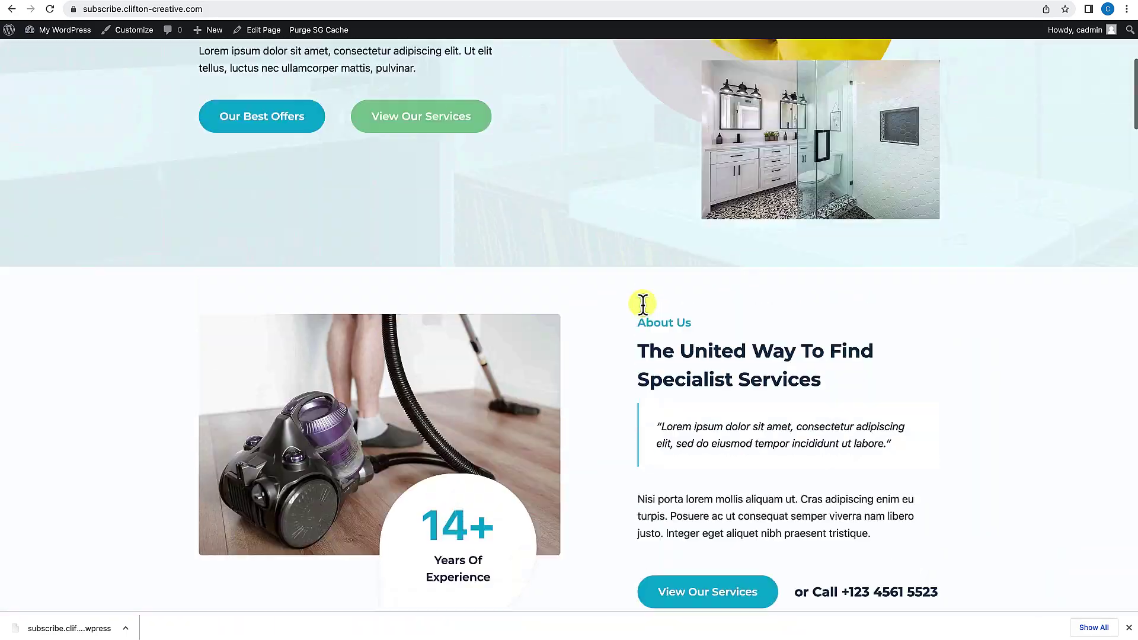
{"action": "scroll", "coordinate": [642, 304], "scroll_direction": "up", "scroll_amount": 10}
Open the Service Details page under Services on the Cleaning site and look through its content
{"action": "mouse_move", "coordinate": [522, 66]}
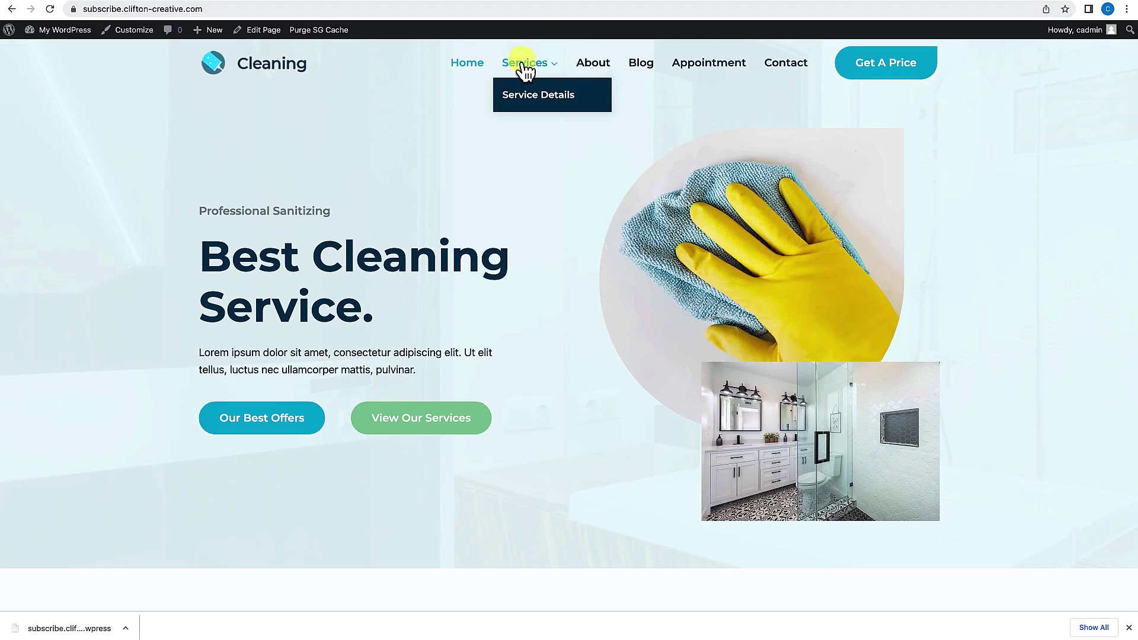
{"action": "left_click", "coordinate": [524, 106]}
{"action": "scroll", "coordinate": [492, 356], "scroll_direction": "down", "scroll_amount": 20}
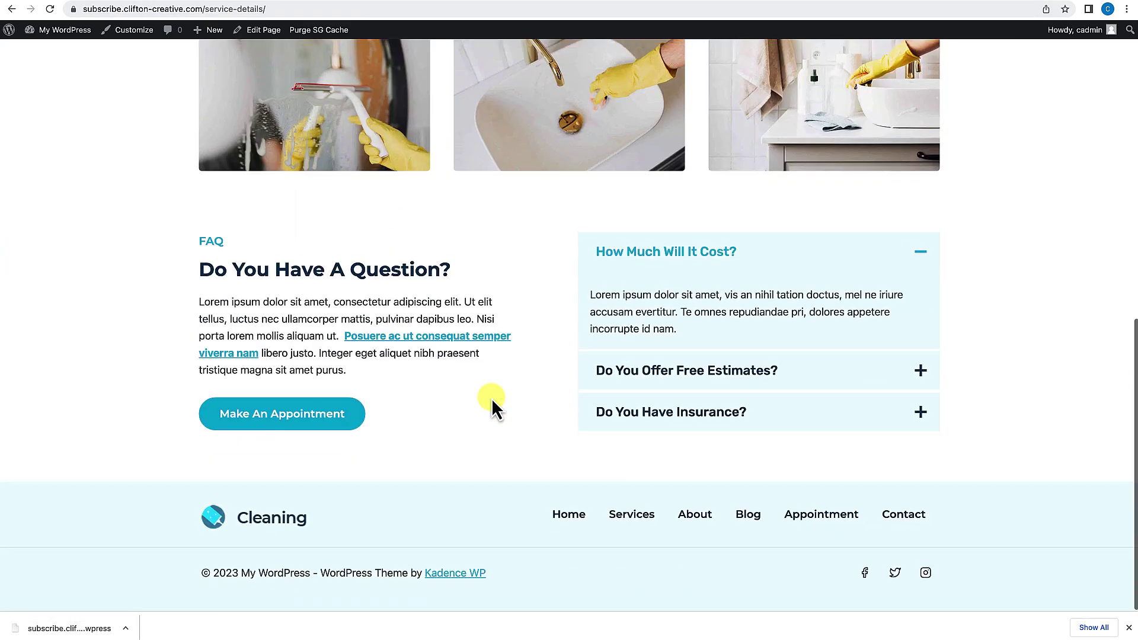
{"action": "scroll", "coordinate": [492, 403], "scroll_direction": "up", "scroll_amount": 20}
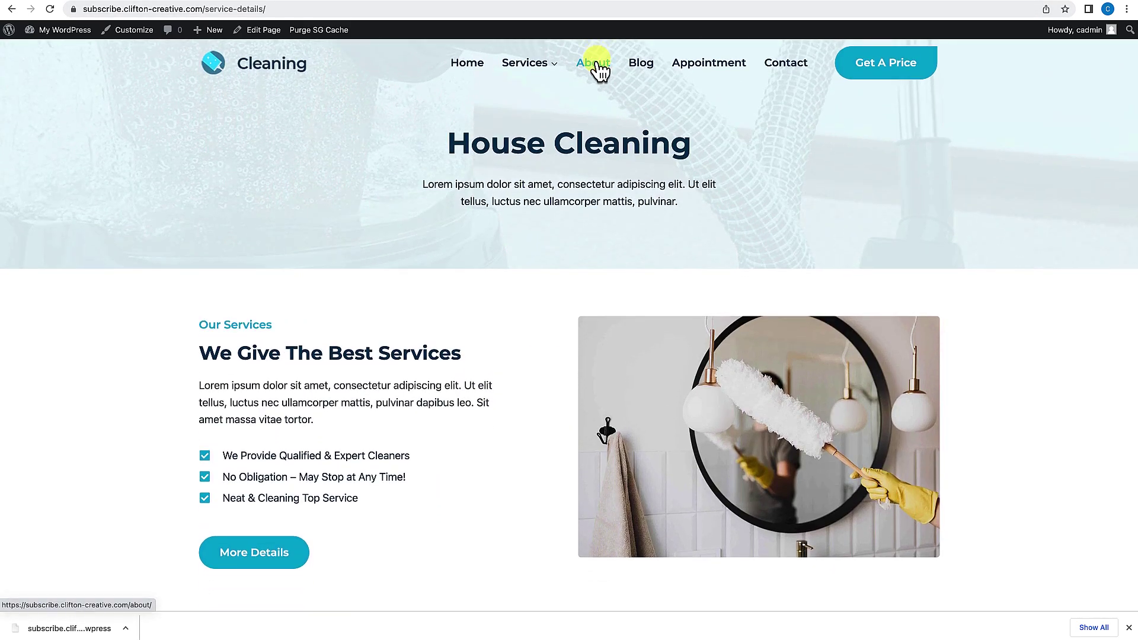
View the Cleaning site's About page and look through the posts on its Blog page
{"action": "left_click", "coordinate": [600, 70]}
{"action": "left_click", "coordinate": [655, 72]}
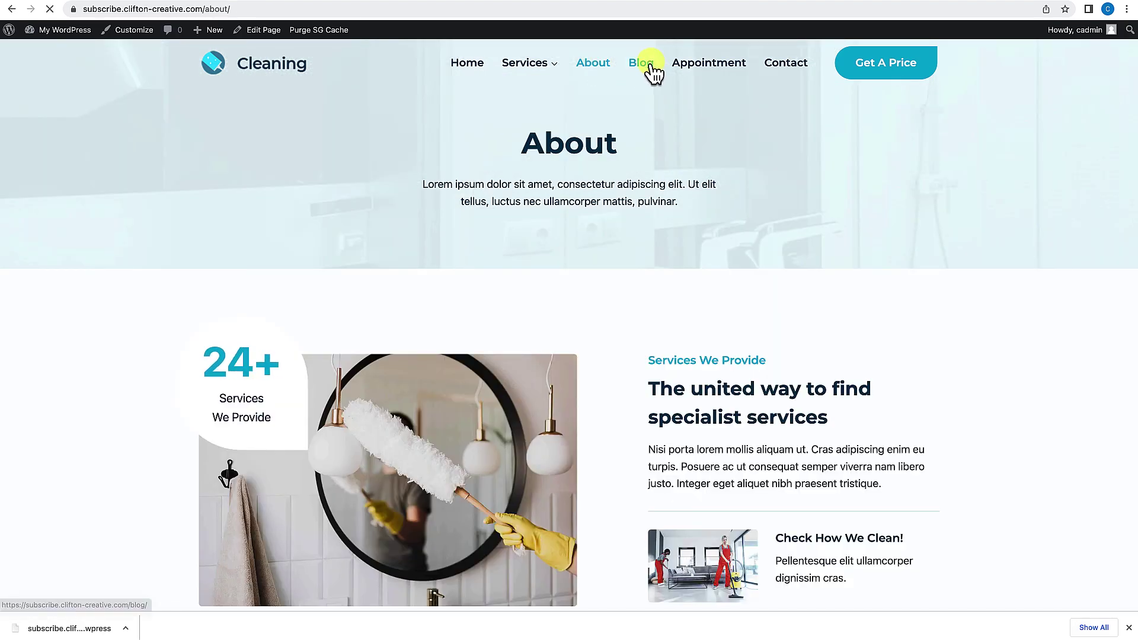
{"action": "scroll", "coordinate": [584, 364], "scroll_direction": "down", "scroll_amount": 15}
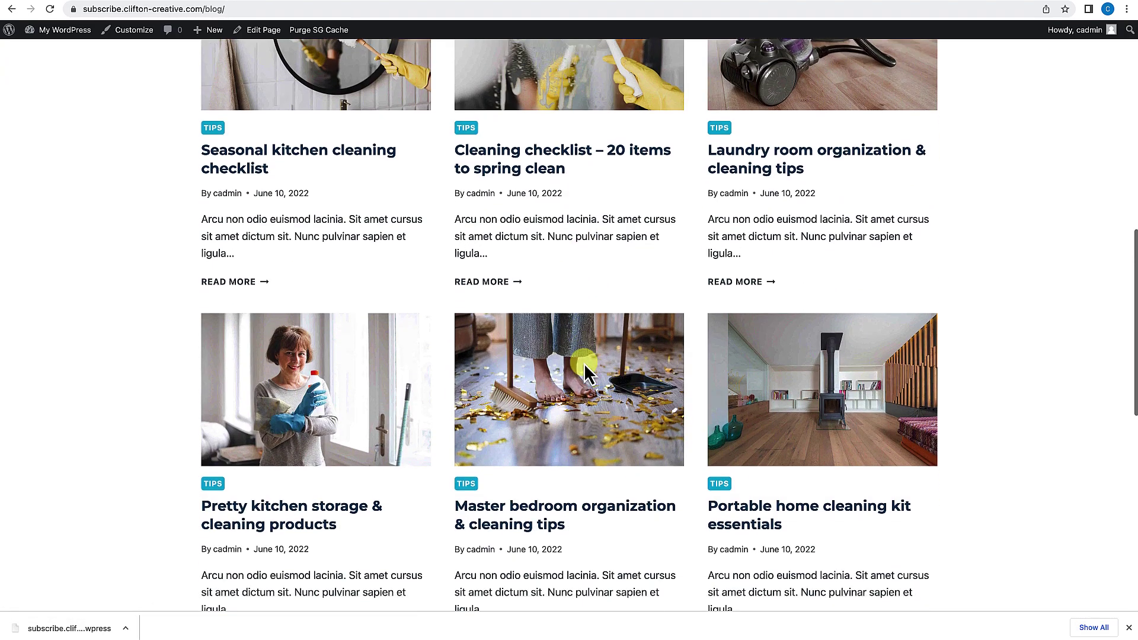
{"action": "scroll", "coordinate": [585, 372], "scroll_direction": "down", "scroll_amount": 6}
{"action": "scroll", "coordinate": [584, 368], "scroll_direction": "up", "scroll_amount": 20}
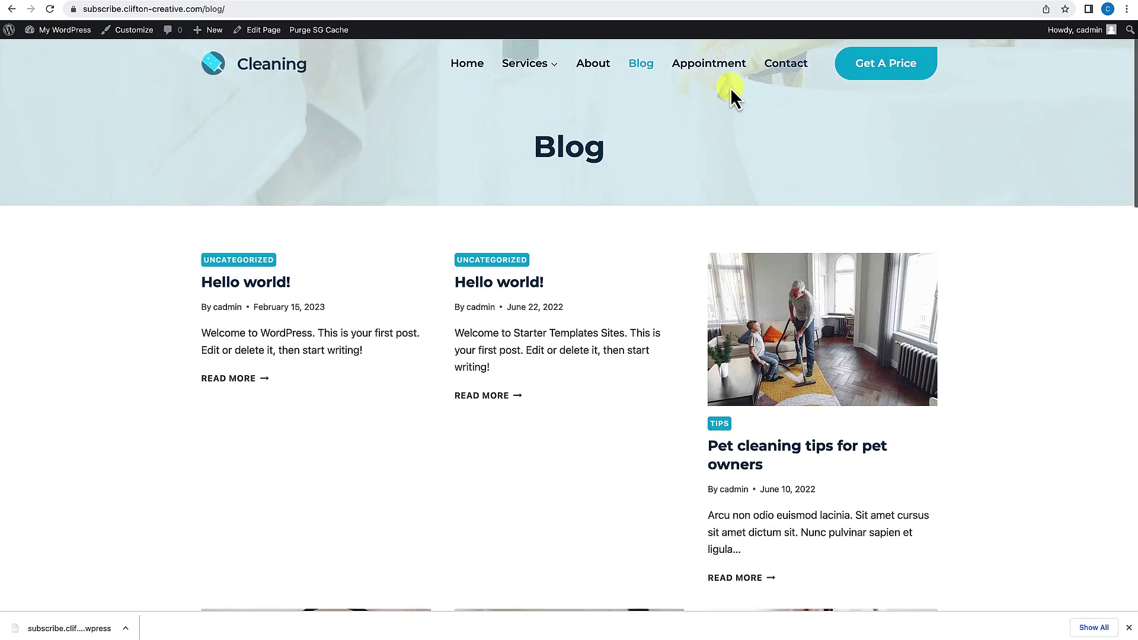
Review the Cleaning site's Appointment page and return to the home page
{"action": "left_click", "coordinate": [730, 74]}
{"action": "scroll", "coordinate": [638, 415], "scroll_direction": "down", "scroll_amount": 15}
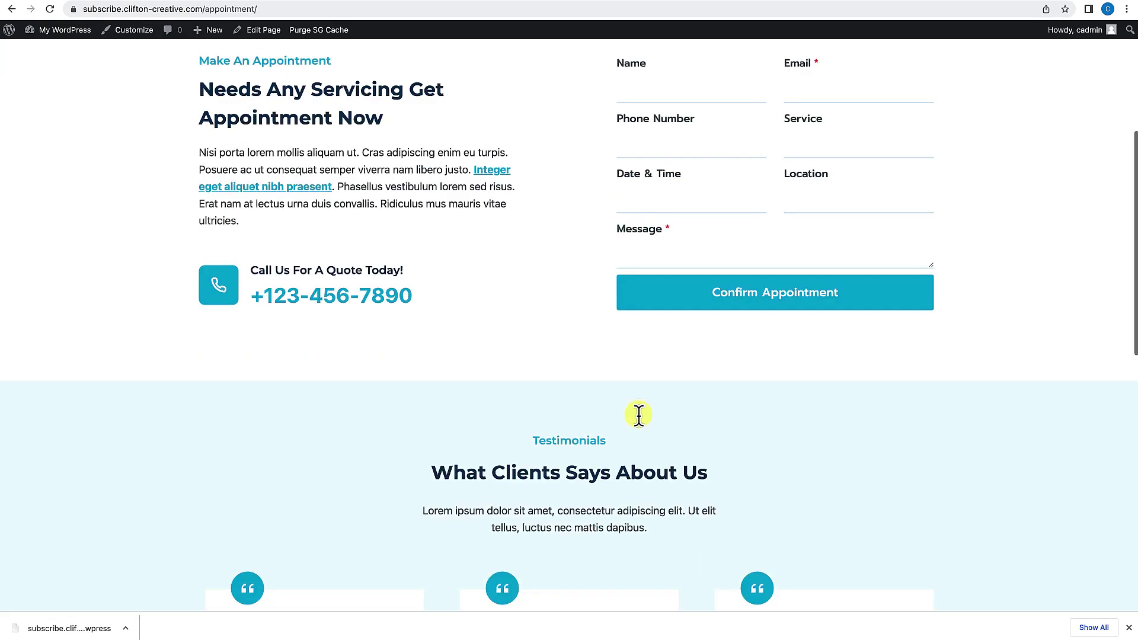
{"action": "scroll", "coordinate": [639, 415], "scroll_direction": "down", "scroll_amount": 2}
{"action": "scroll", "coordinate": [638, 415], "scroll_direction": "up", "scroll_amount": 17}
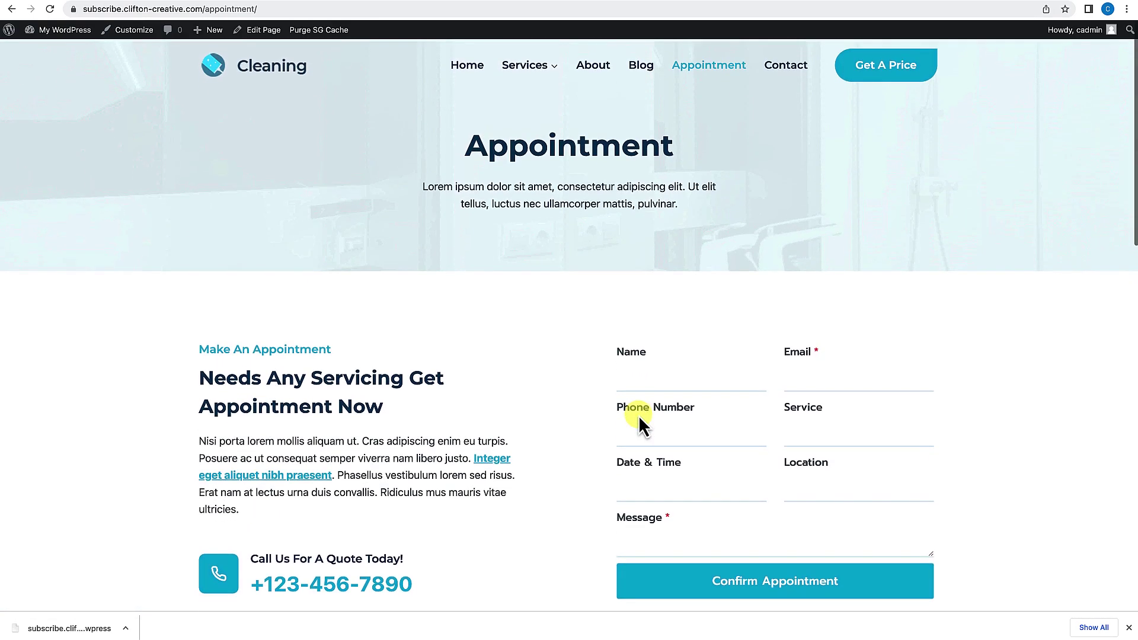
{"action": "left_click", "coordinate": [266, 77]}
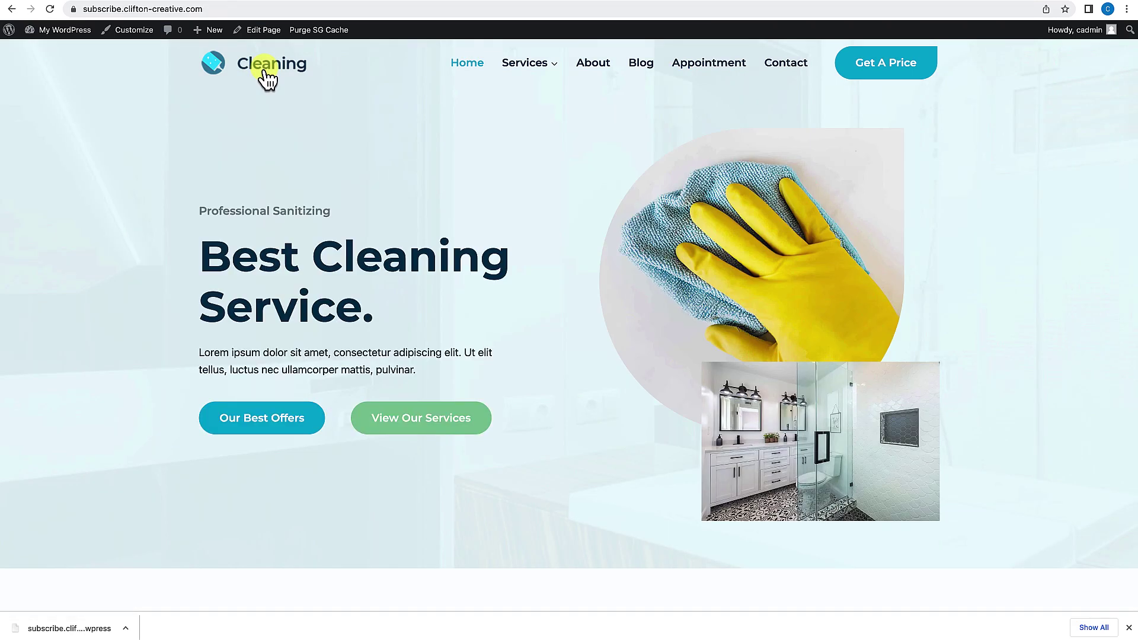
{"action": "scroll", "coordinate": [304, 118], "scroll_direction": "down", "scroll_amount": 5}
{"action": "scroll", "coordinate": [304, 119], "scroll_direction": "up", "scroll_amount": 5}
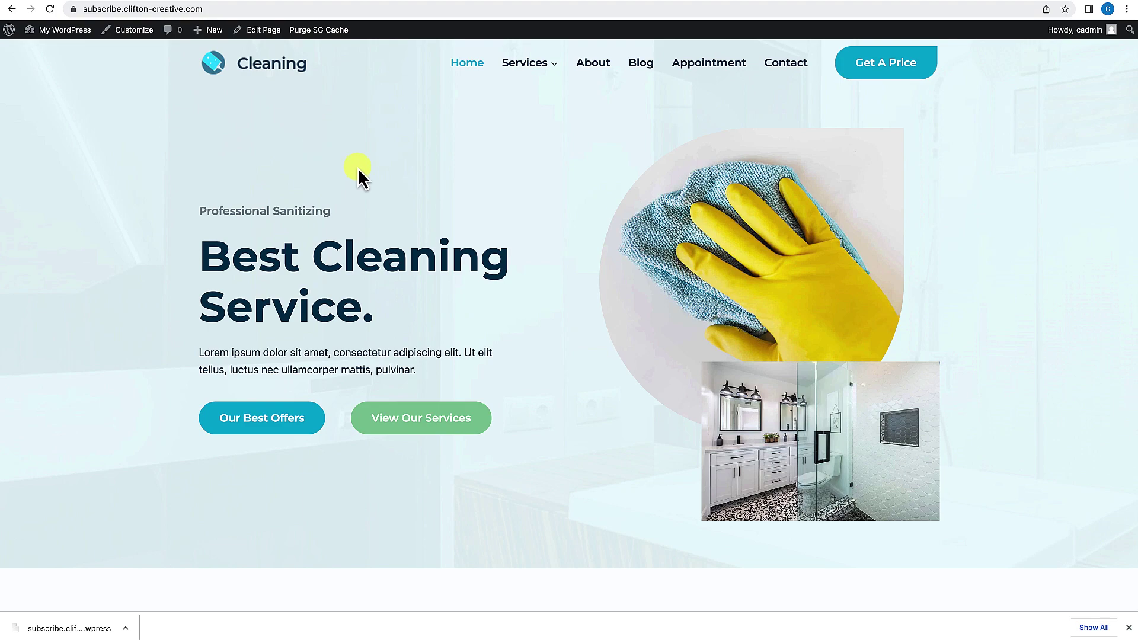
Return to the WordPress dashboard and examine the list of all pages imported with the Cleaning Service template
{"action": "left_click", "coordinate": [59, 53]}
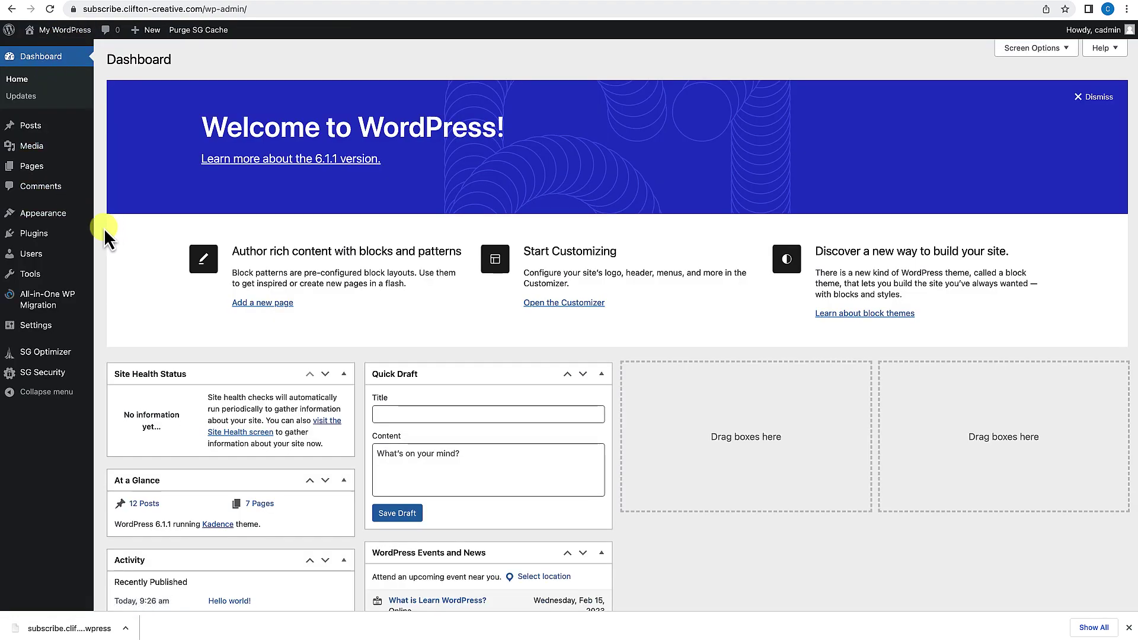
{"action": "mouse_move", "coordinate": [41, 166]}
{"action": "left_click", "coordinate": [121, 169]}
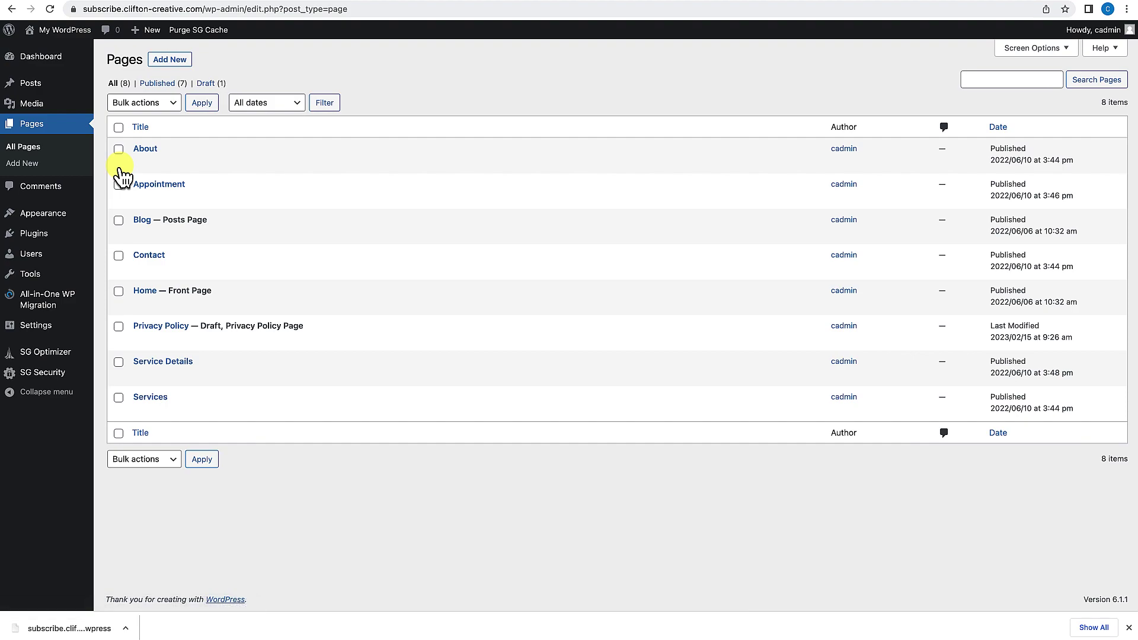
{"action": "mouse_move", "coordinate": [191, 148]}
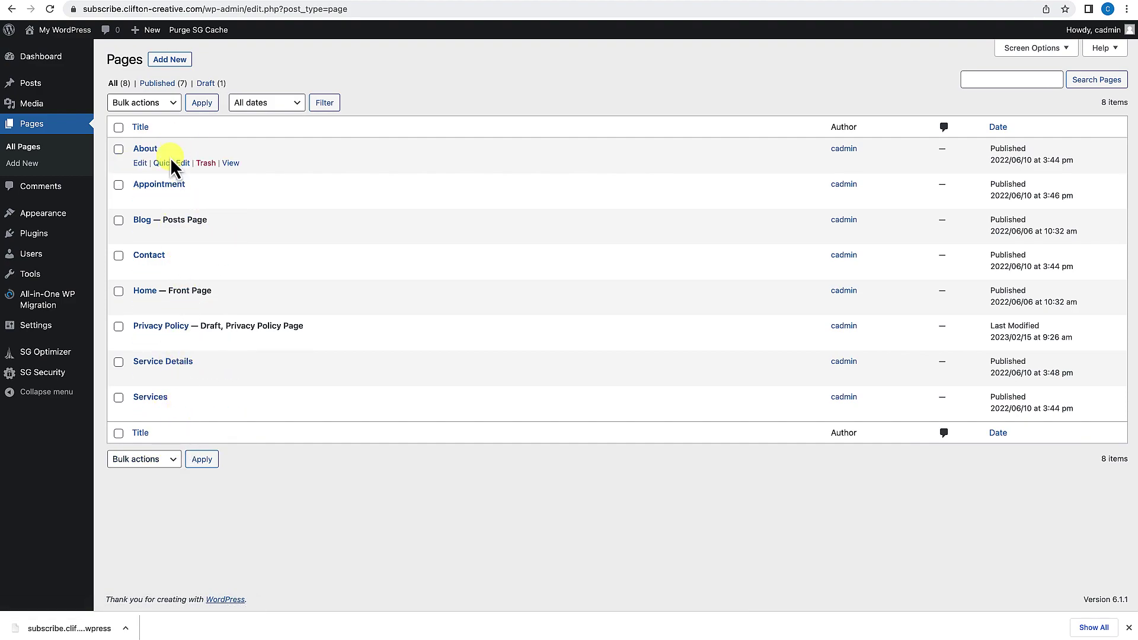
{"action": "mouse_move", "coordinate": [157, 313]}
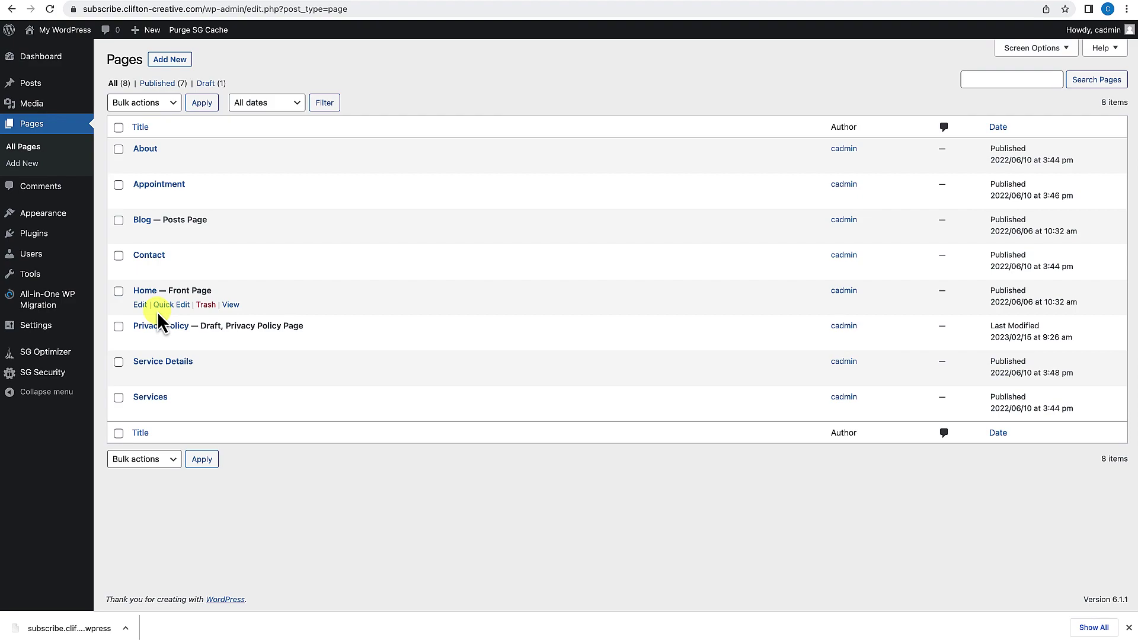
Import the Painting Service template from the Kadence starter template gallery as a full site, deleting previously imported posts and images and skipping the subscription
{"action": "mouse_move", "coordinate": [42, 214]}
{"action": "left_click", "coordinate": [141, 305]}
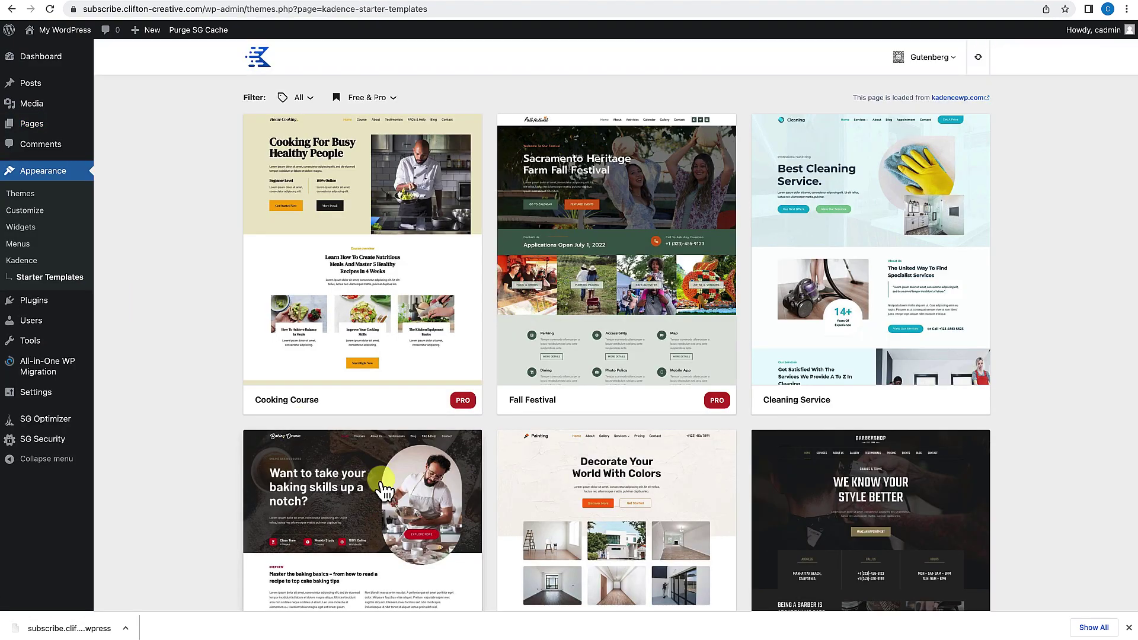
{"action": "scroll", "coordinate": [383, 483], "scroll_direction": "down", "scroll_amount": 6}
{"action": "scroll", "coordinate": [386, 491], "scroll_direction": "up", "scroll_amount": 1}
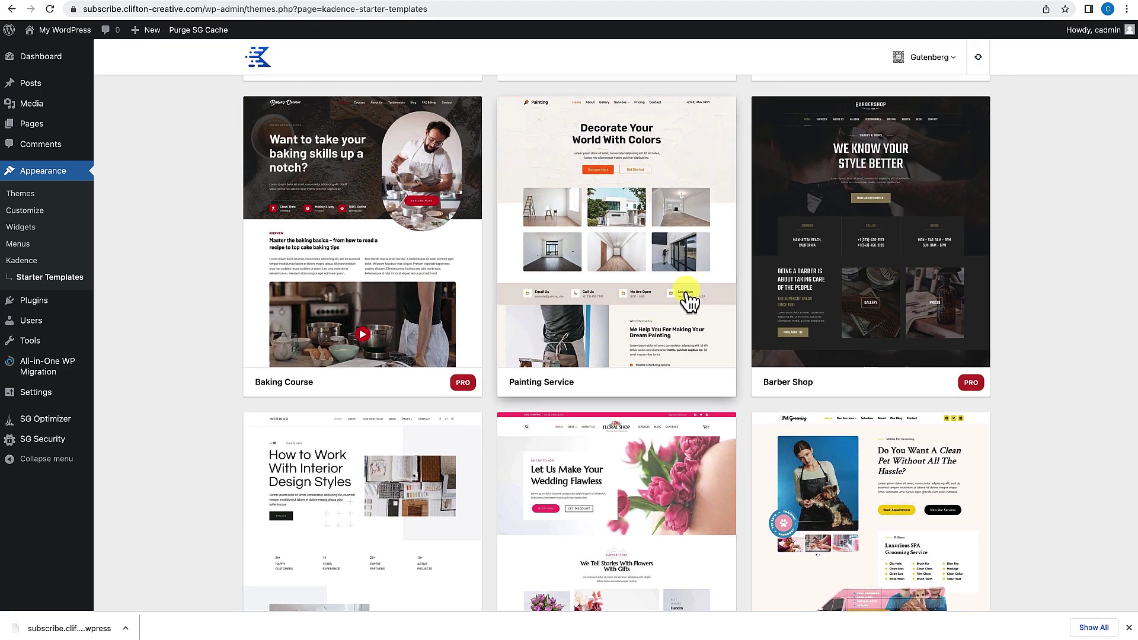
{"action": "left_click", "coordinate": [627, 245]}
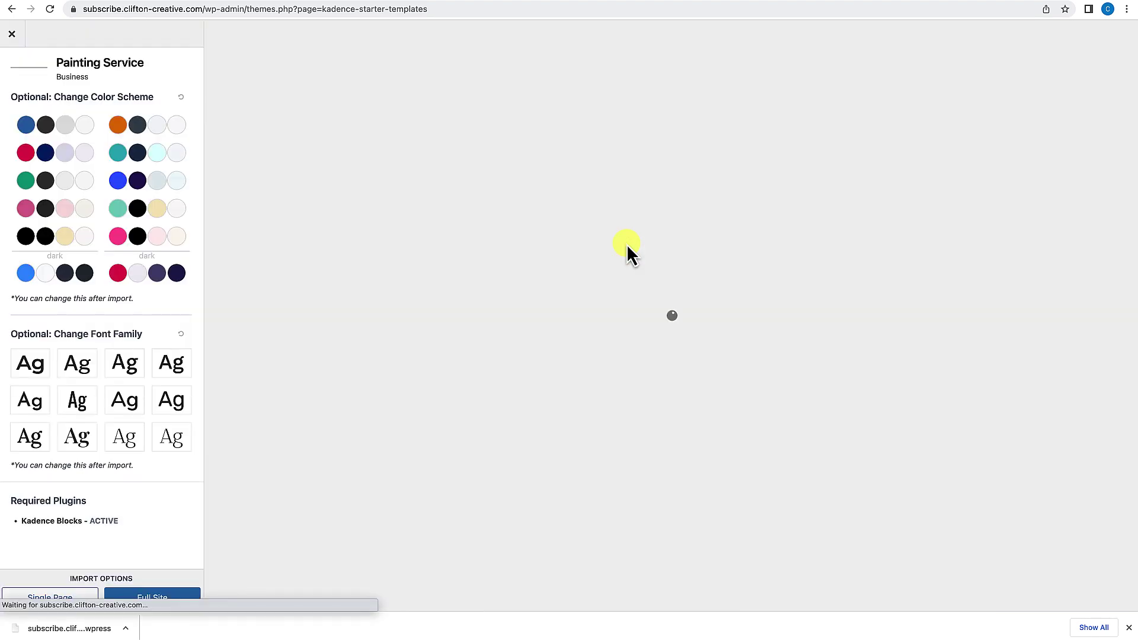
{"action": "scroll", "coordinate": [627, 244], "scroll_direction": "down", "scroll_amount": 20}
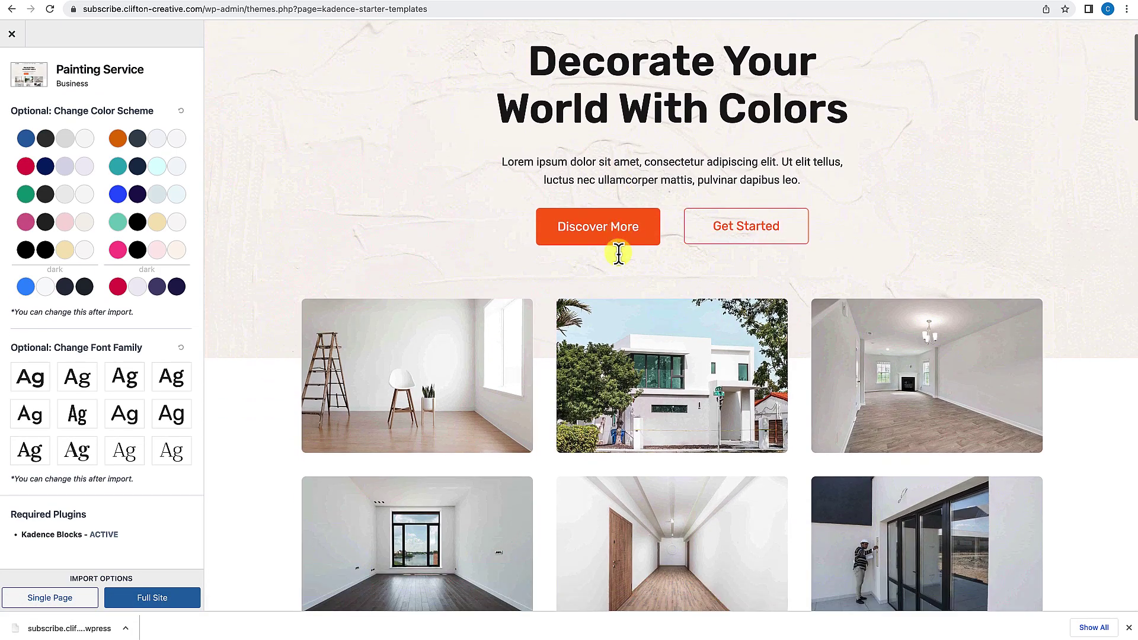
{"action": "scroll", "coordinate": [618, 252], "scroll_direction": "down", "scroll_amount": 4}
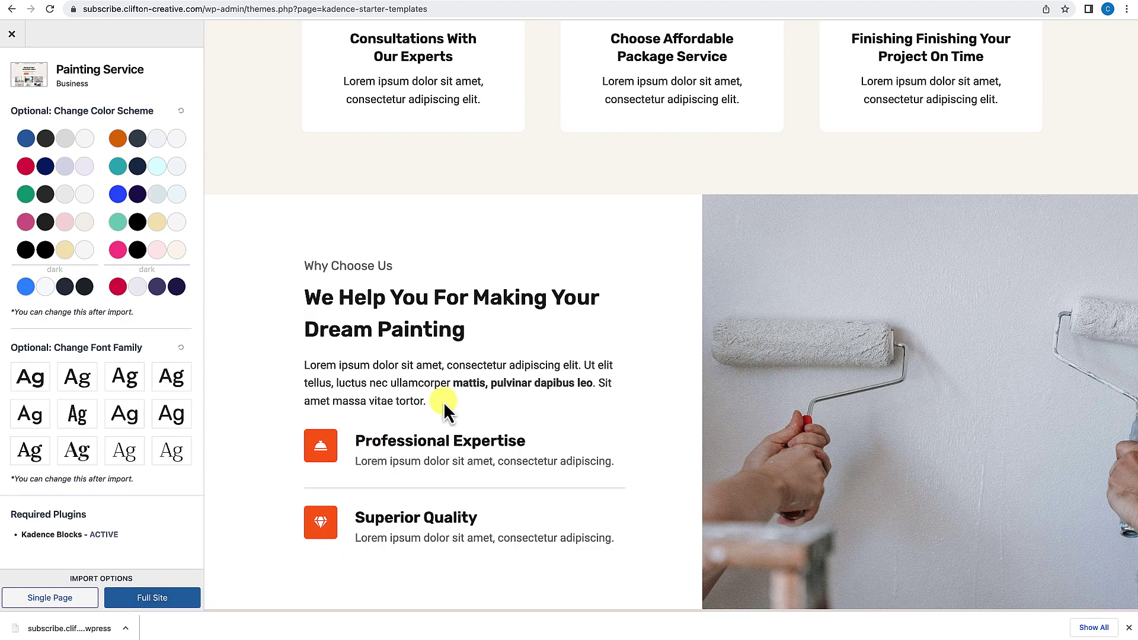
{"action": "left_click", "coordinate": [170, 598]}
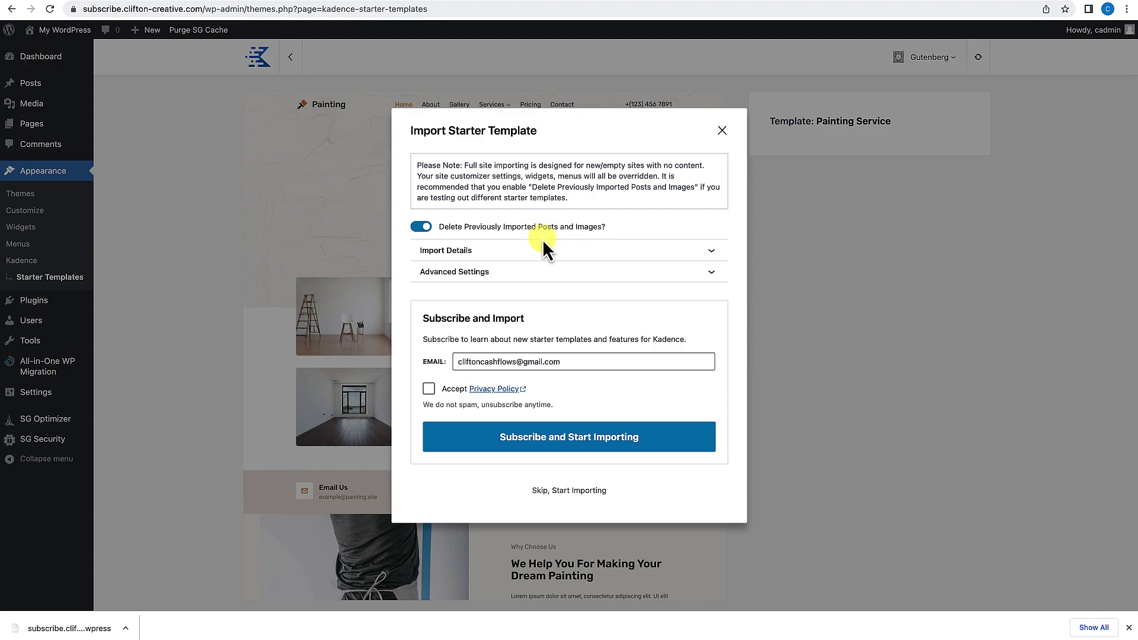
{"action": "left_click", "coordinate": [567, 497]}
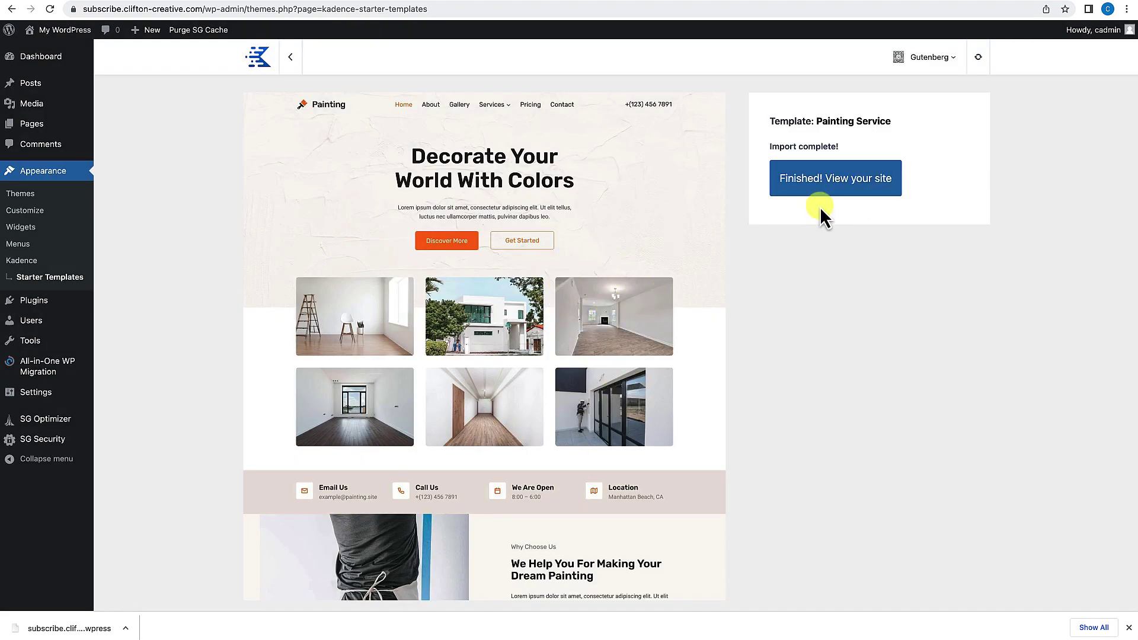
Open the imported Painting site and review the sections of its home page
{"action": "left_click", "coordinate": [845, 192]}
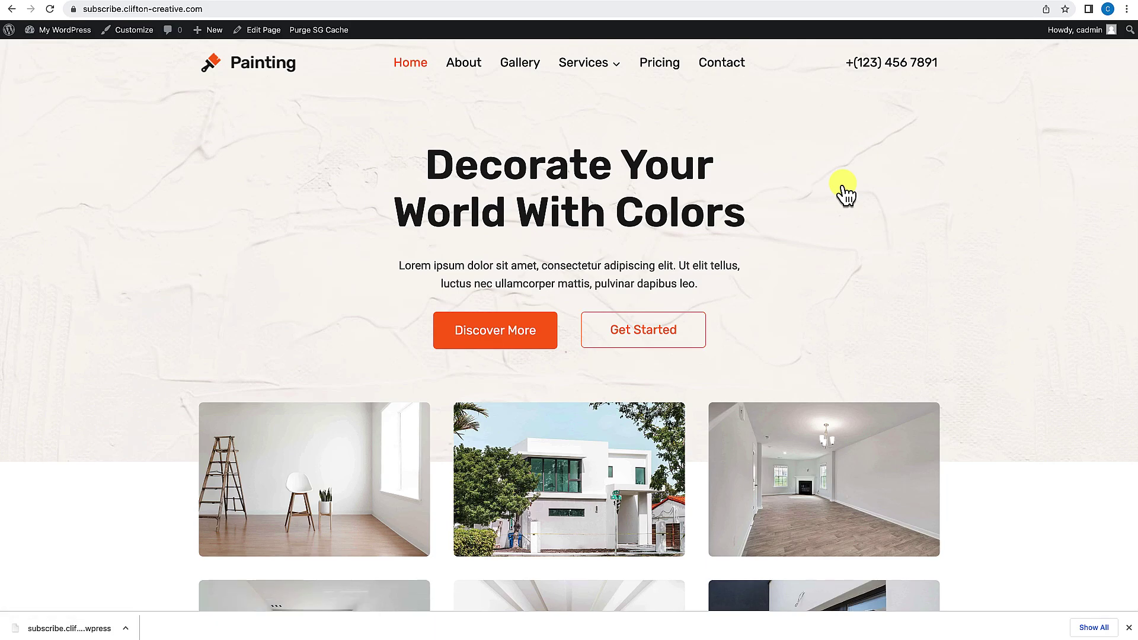
{"action": "scroll", "coordinate": [739, 418], "scroll_direction": "down", "scroll_amount": 20}
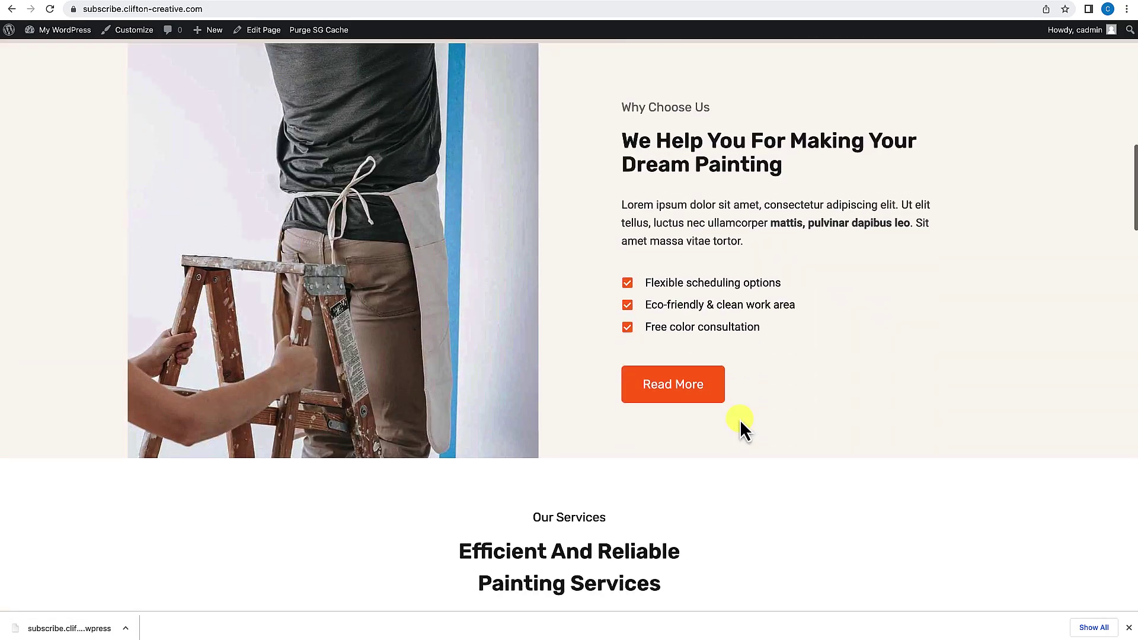
{"action": "scroll", "coordinate": [740, 418], "scroll_direction": "down", "scroll_amount": 20}
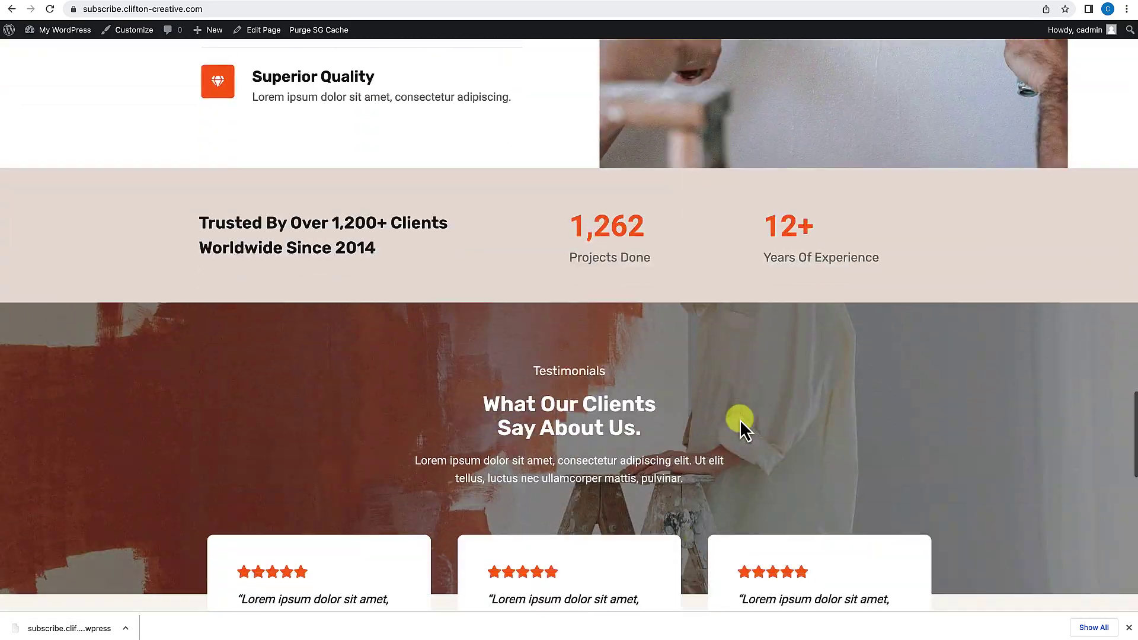
{"action": "scroll", "coordinate": [740, 418], "scroll_direction": "up", "scroll_amount": 20}
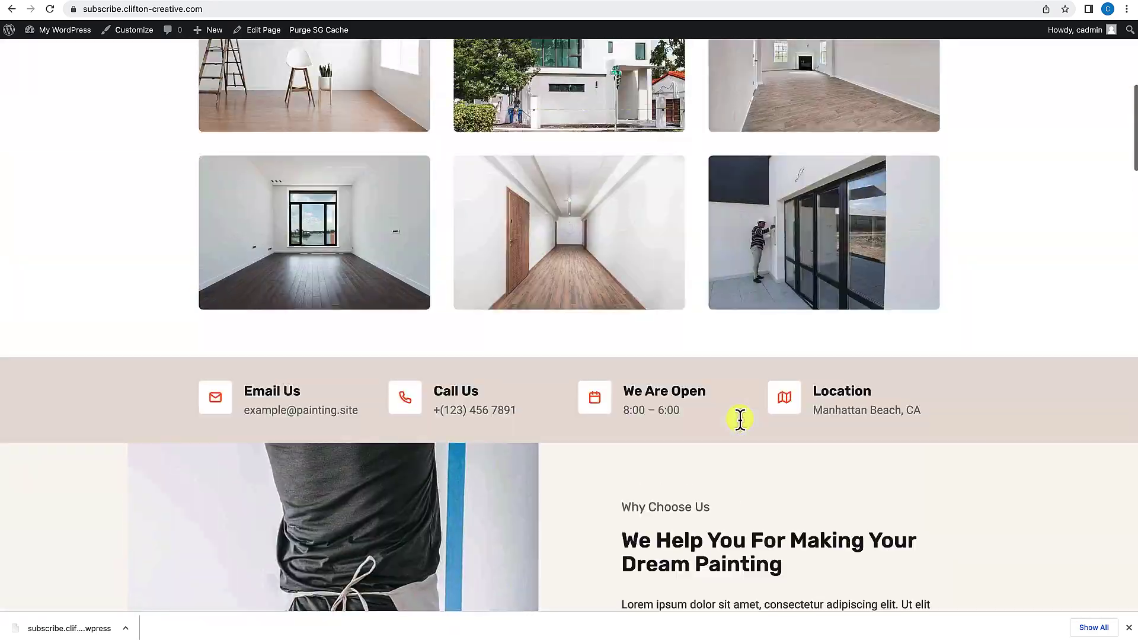
{"action": "scroll", "coordinate": [739, 419], "scroll_direction": "down", "scroll_amount": 15}
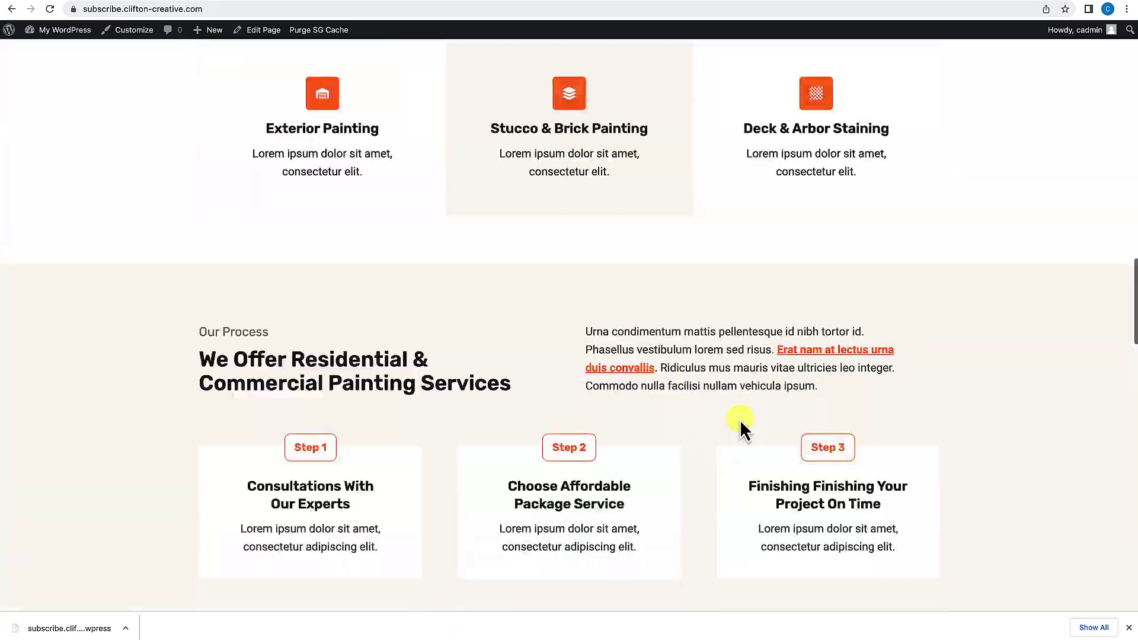
{"action": "scroll", "coordinate": [739, 419], "scroll_direction": "up", "scroll_amount": 18}
{"action": "scroll", "coordinate": [740, 419], "scroll_direction": "down", "scroll_amount": 1}
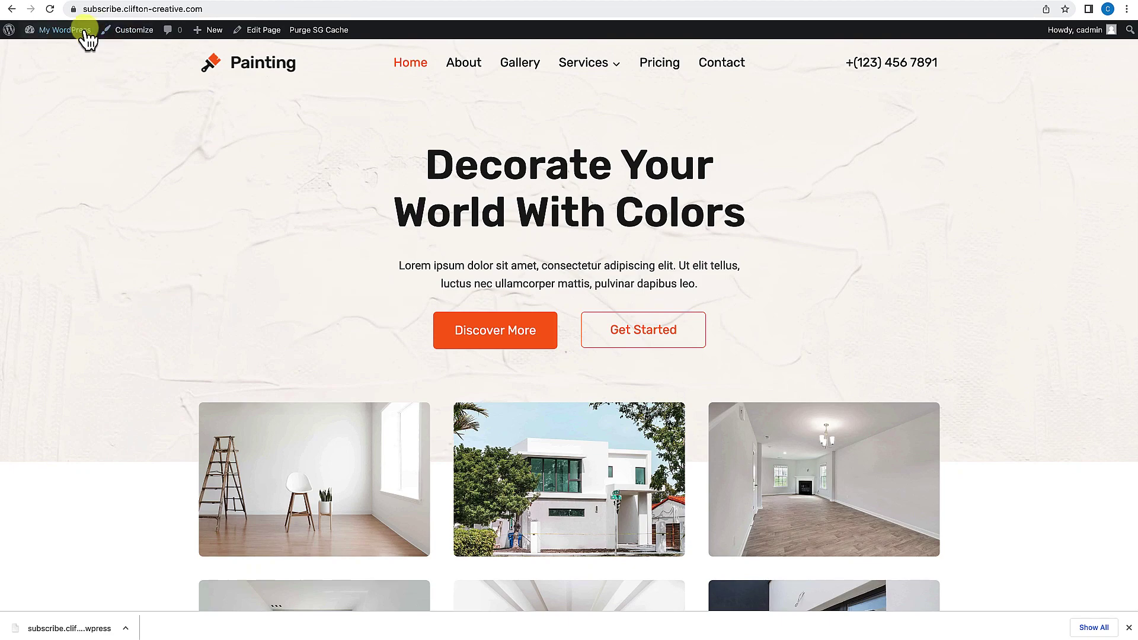
Return to the WordPress dashboard and examine the list of all pages imported with the Painting Service template
{"action": "mouse_move", "coordinate": [87, 40]}
{"action": "left_click", "coordinate": [56, 46]}
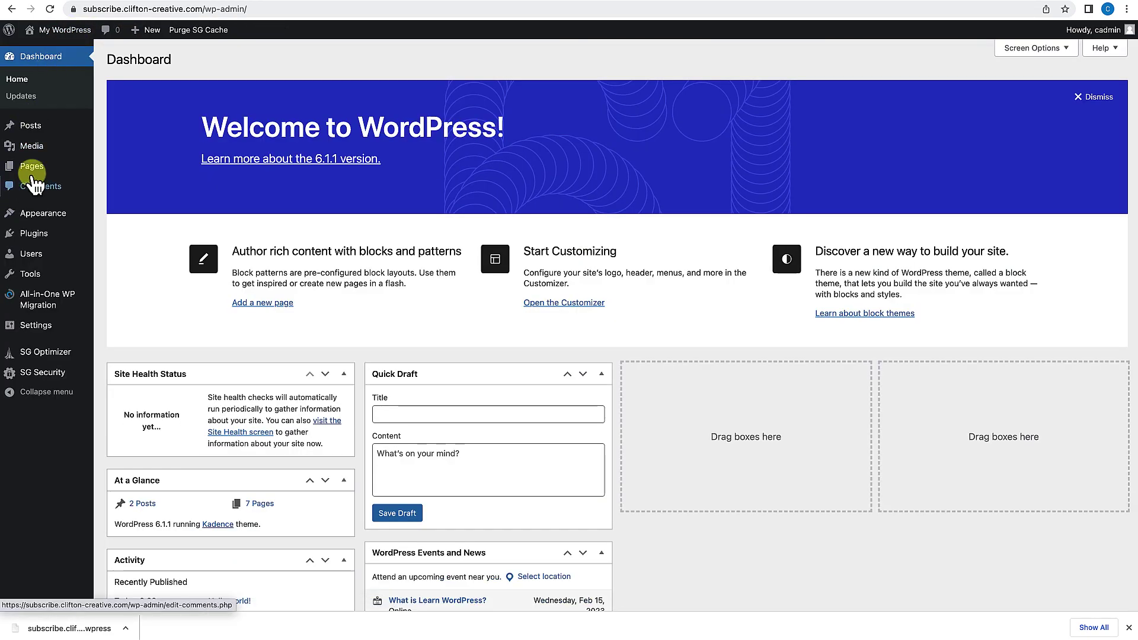
{"action": "mouse_move", "coordinate": [32, 166]}
{"action": "left_click", "coordinate": [118, 168]}
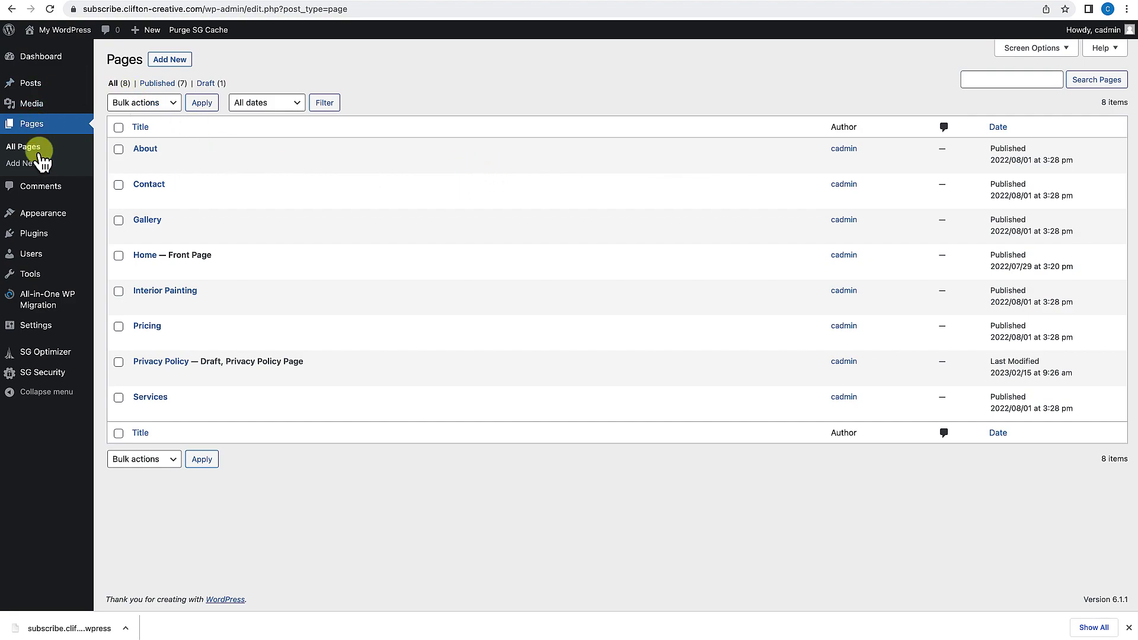
{"action": "mouse_move", "coordinate": [42, 219]}
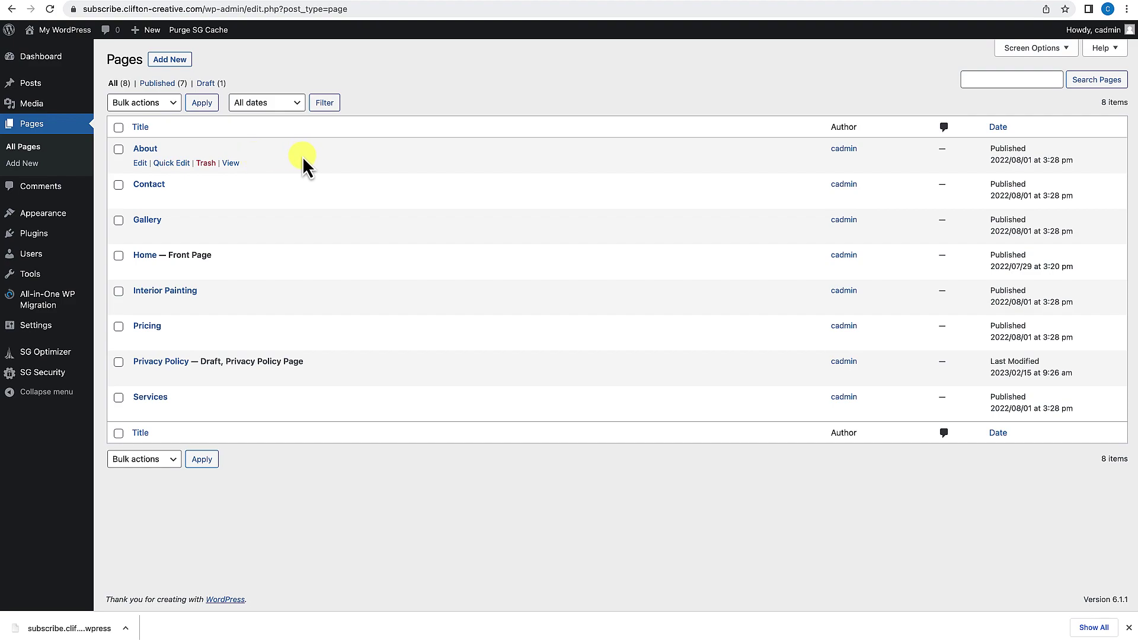
Open the Kadence starter template gallery and browse through the available templates
{"action": "mouse_move", "coordinate": [41, 212]}
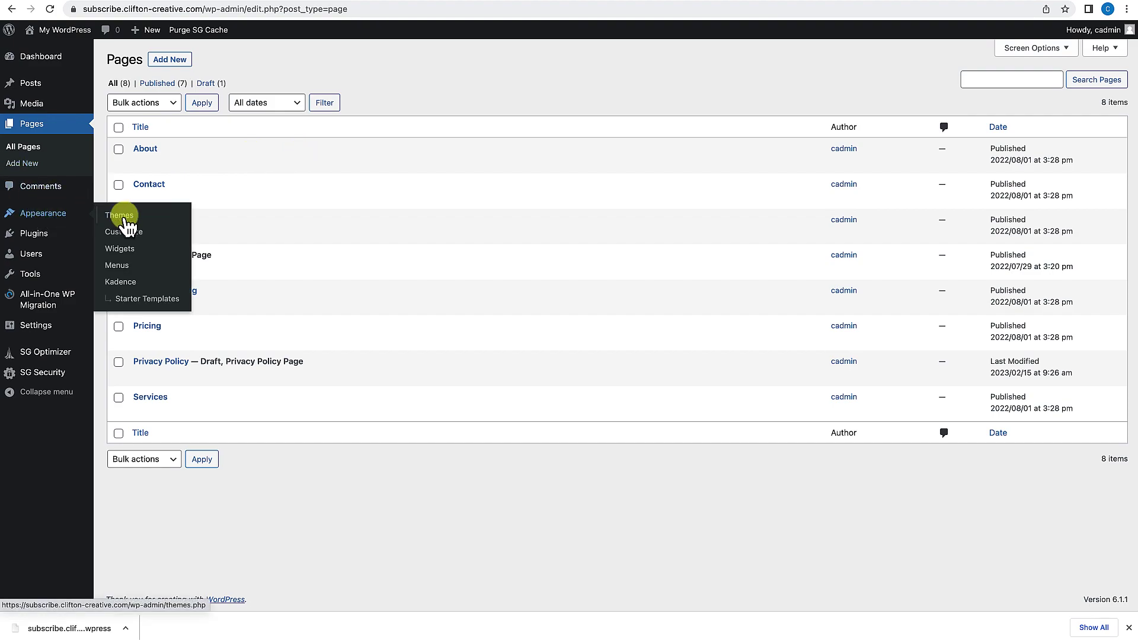
{"action": "left_click", "coordinate": [137, 298]}
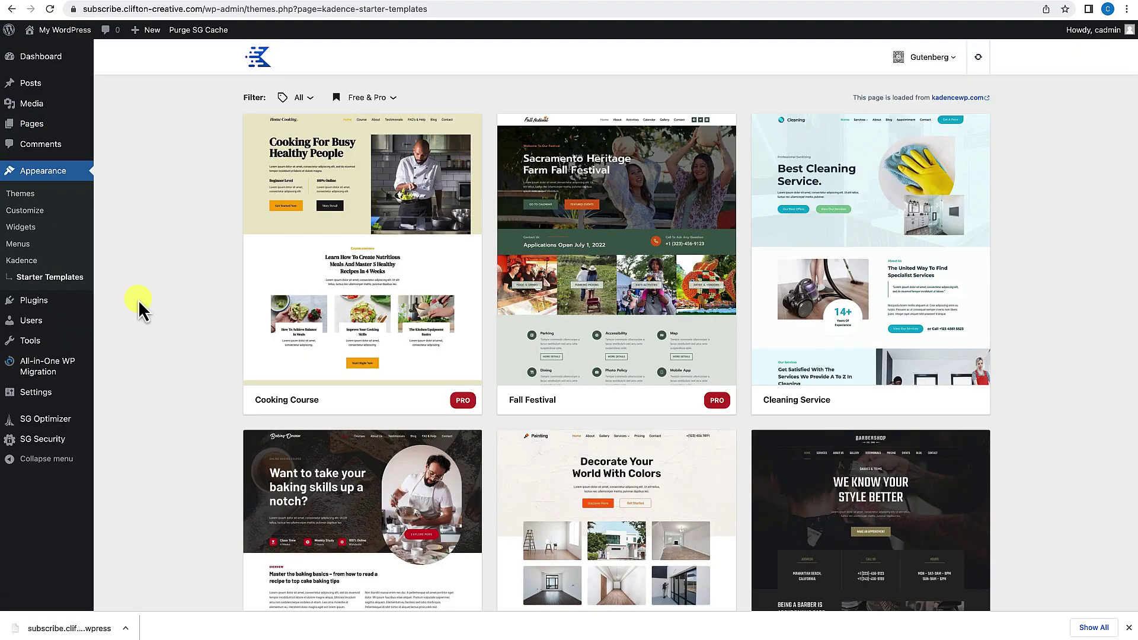
{"action": "scroll", "coordinate": [432, 314], "scroll_direction": "down", "scroll_amount": 15}
{"action": "scroll", "coordinate": [433, 313], "scroll_direction": "down", "scroll_amount": 20}
{"action": "scroll", "coordinate": [436, 320], "scroll_direction": "down", "scroll_amount": 15}
{"action": "scroll", "coordinate": [436, 320], "scroll_direction": "up", "scroll_amount": 12}
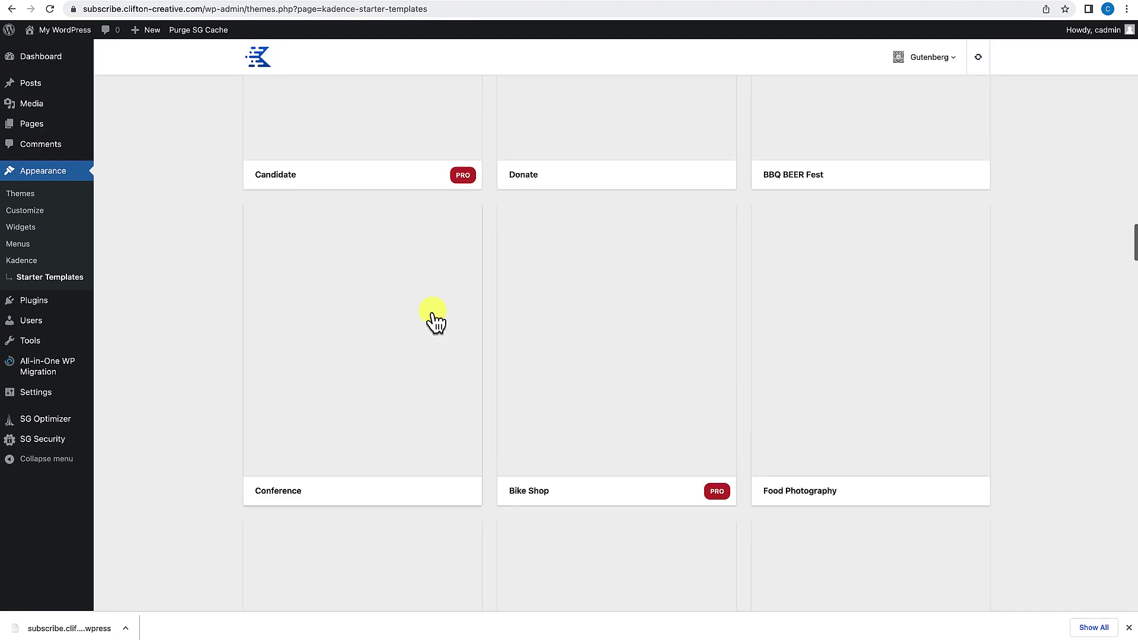
{"action": "scroll", "coordinate": [435, 320], "scroll_direction": "up", "scroll_amount": 20}
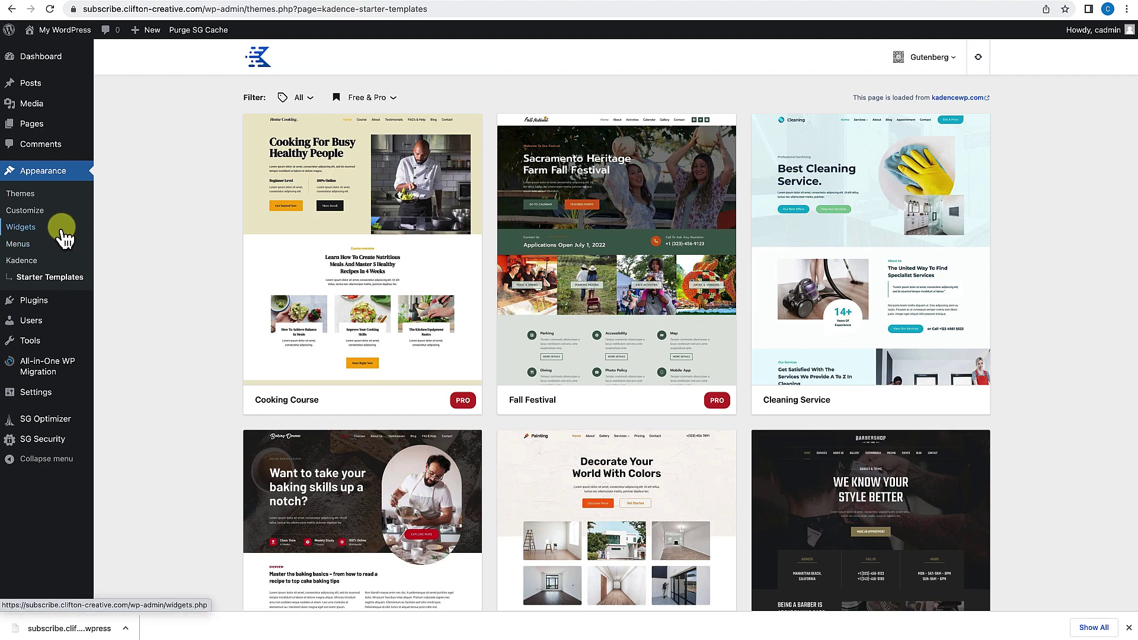
{"action": "left_click", "coordinate": [70, 31]}
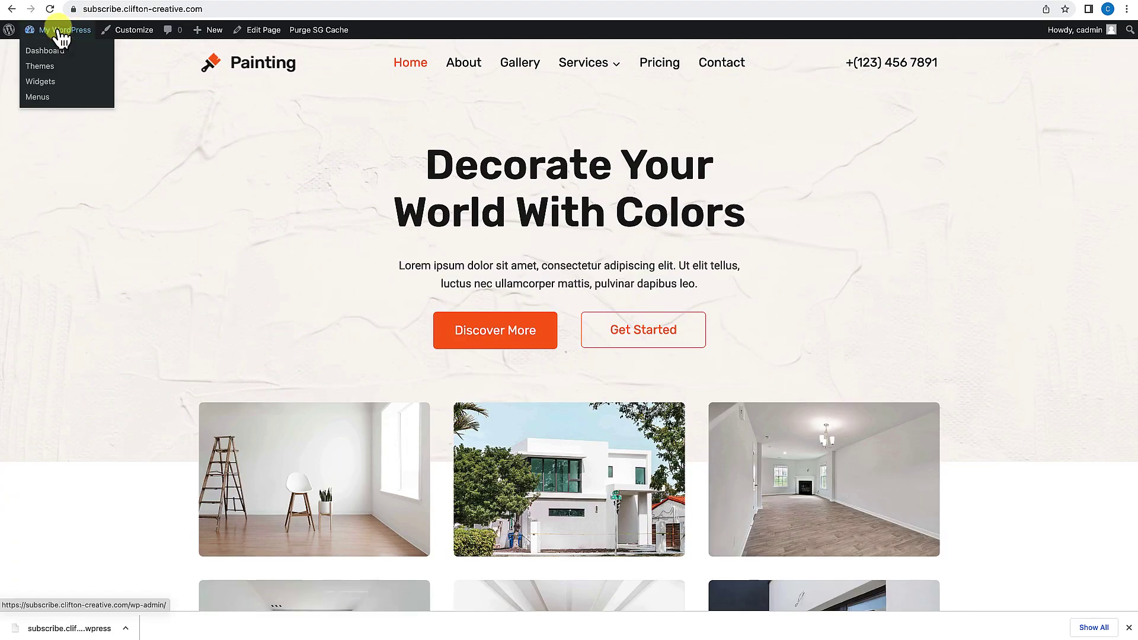
{"action": "left_click", "coordinate": [48, 51]}
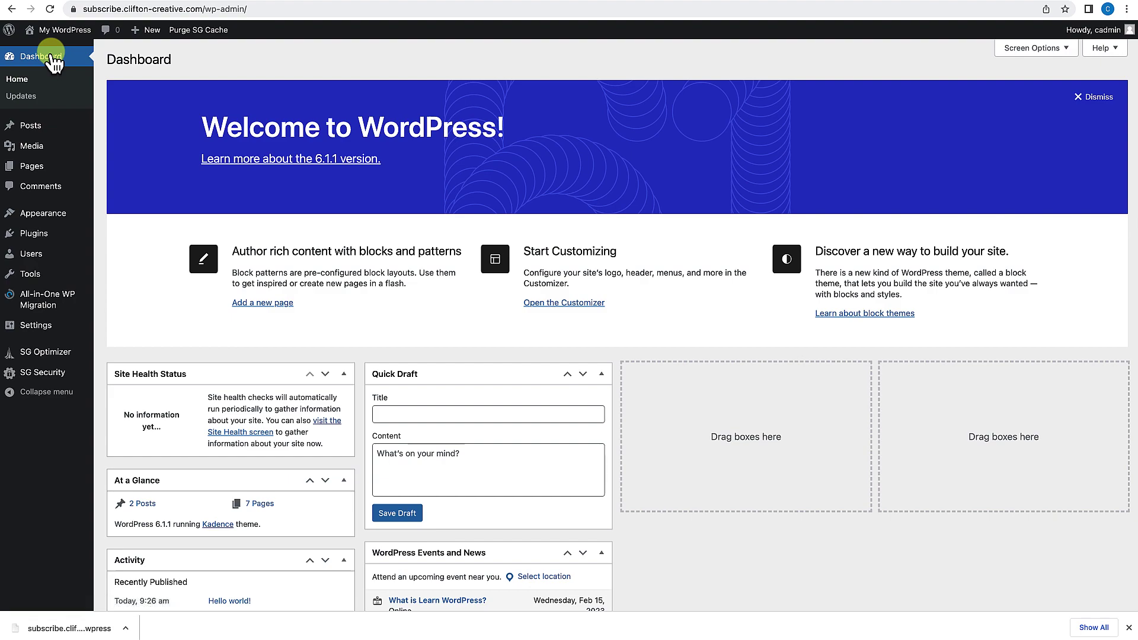
{"action": "mouse_move", "coordinate": [37, 305]}
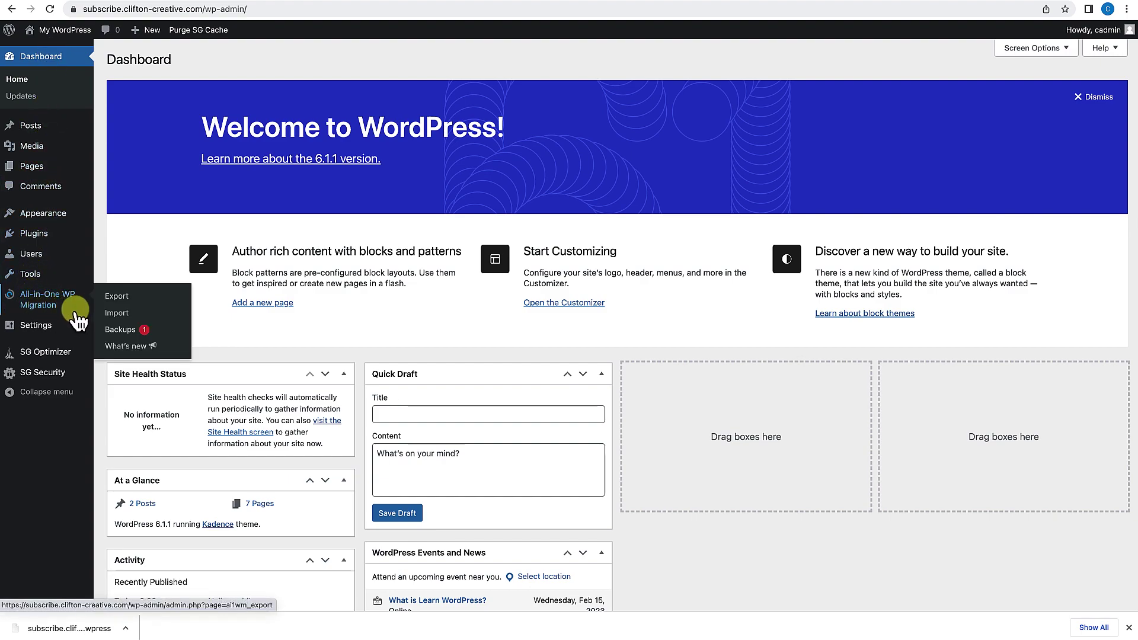
{"action": "left_click", "coordinate": [117, 315]}
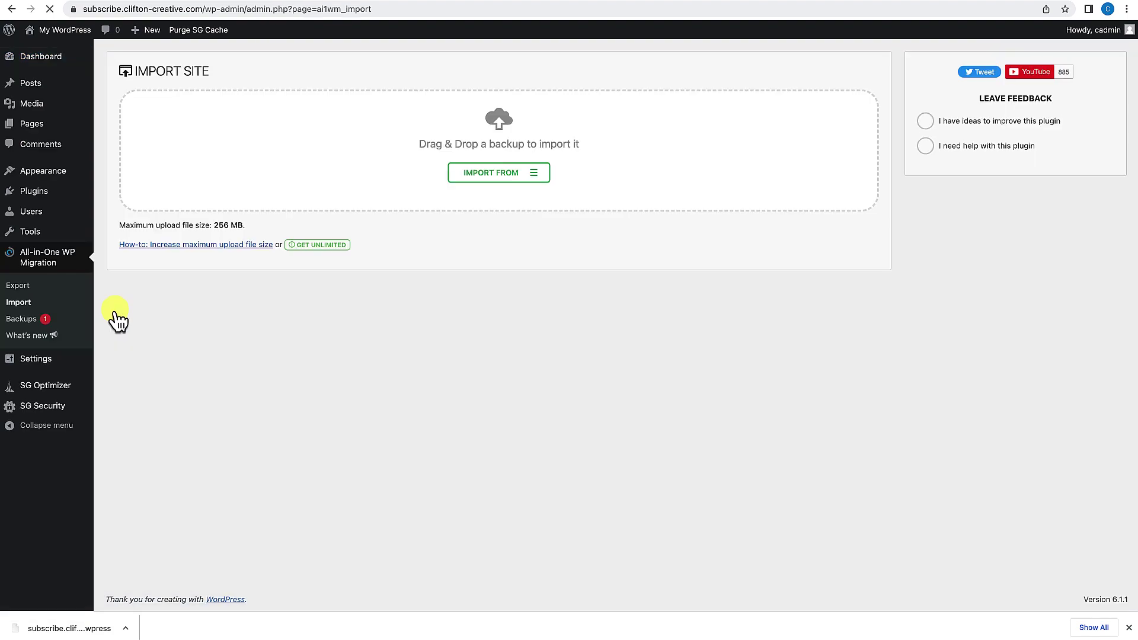
{"action": "left_click", "coordinate": [502, 181]}
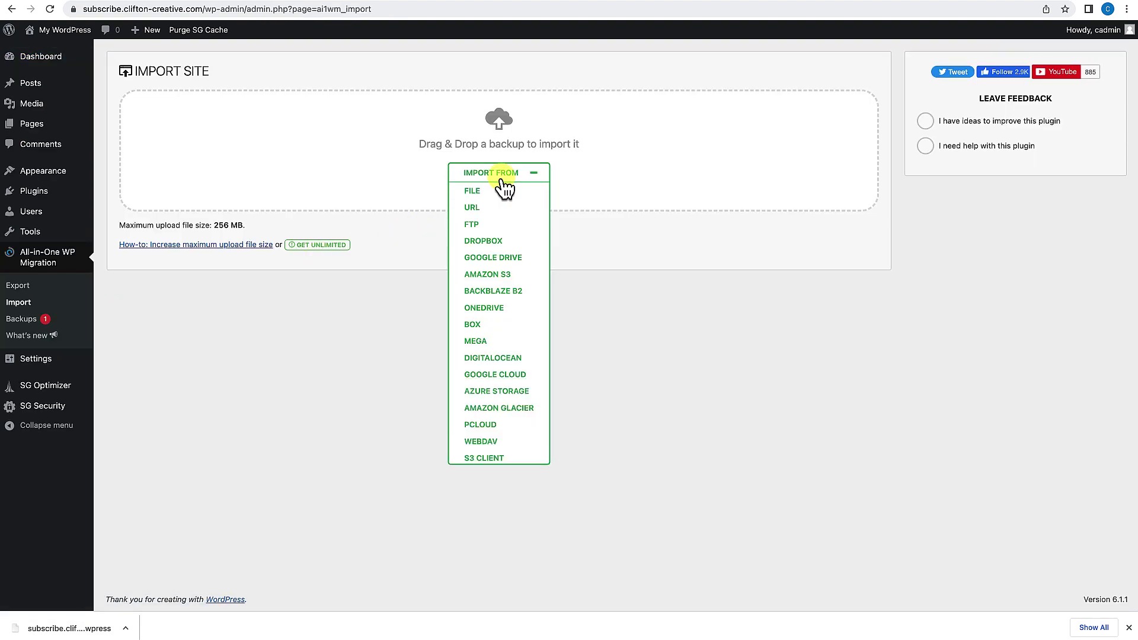
{"action": "left_click", "coordinate": [475, 190]}
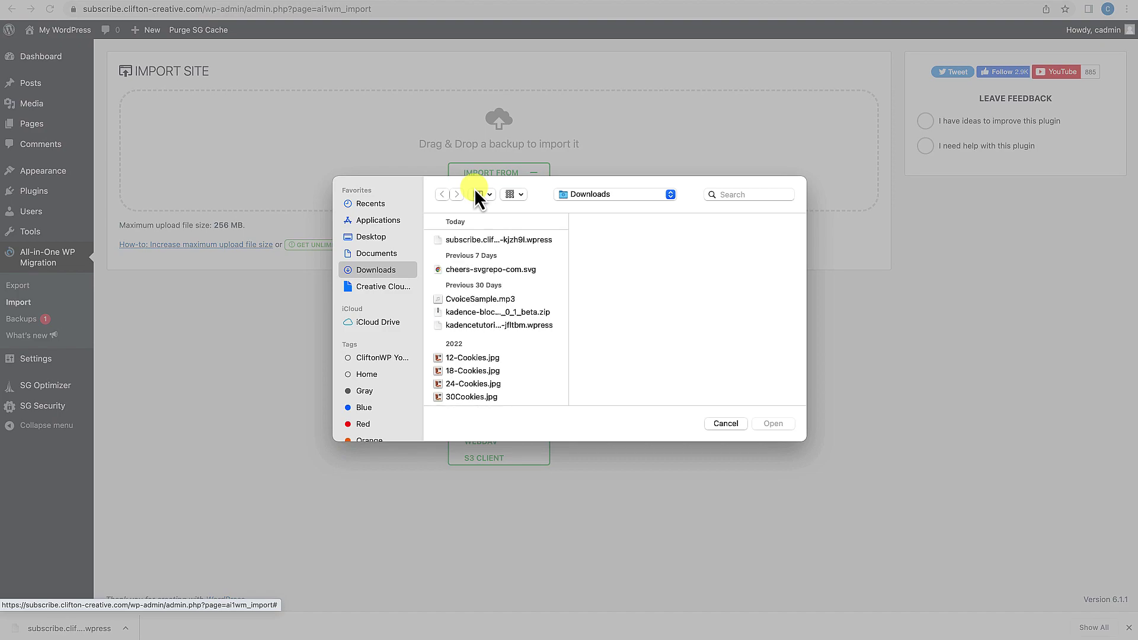
{"action": "left_click", "coordinate": [467, 240]}
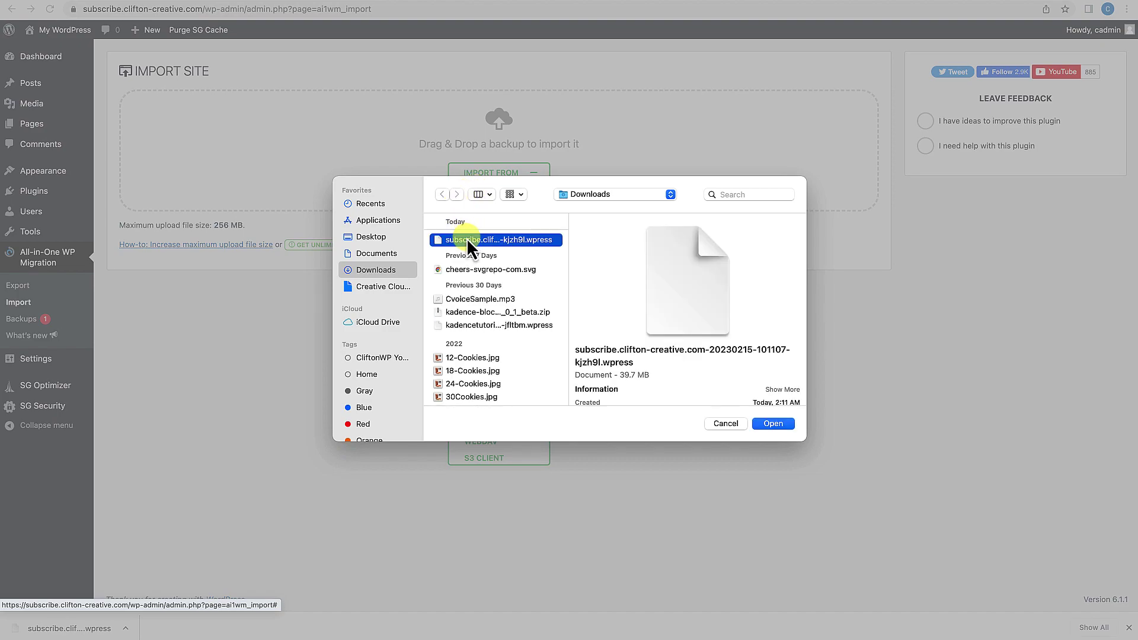
{"action": "left_click", "coordinate": [779, 425]}
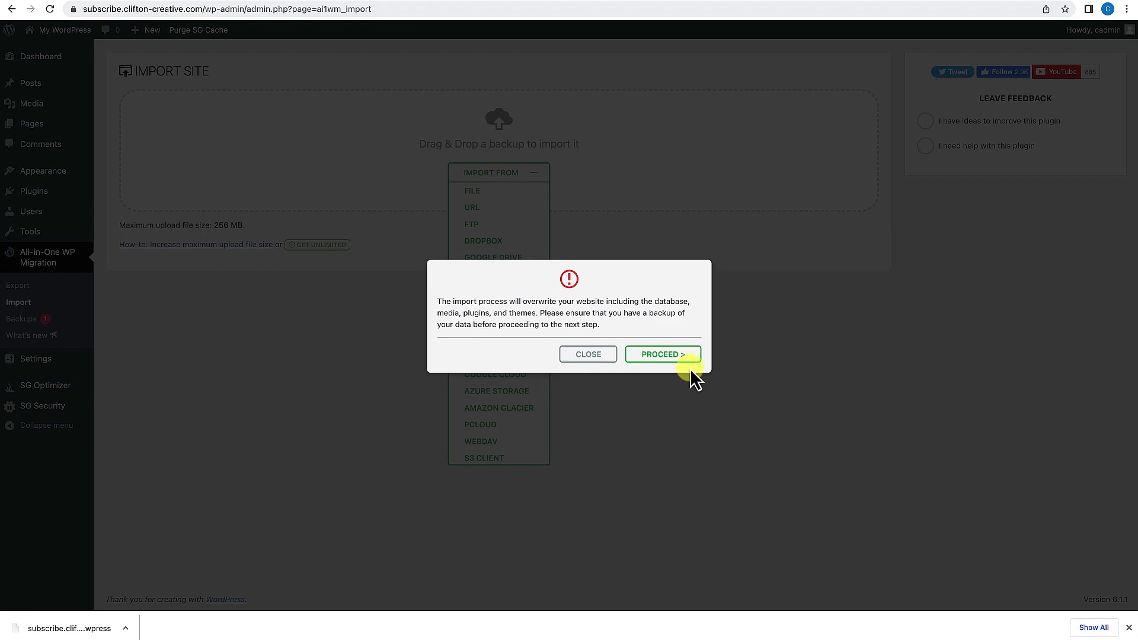
{"action": "left_click", "coordinate": [671, 354]}
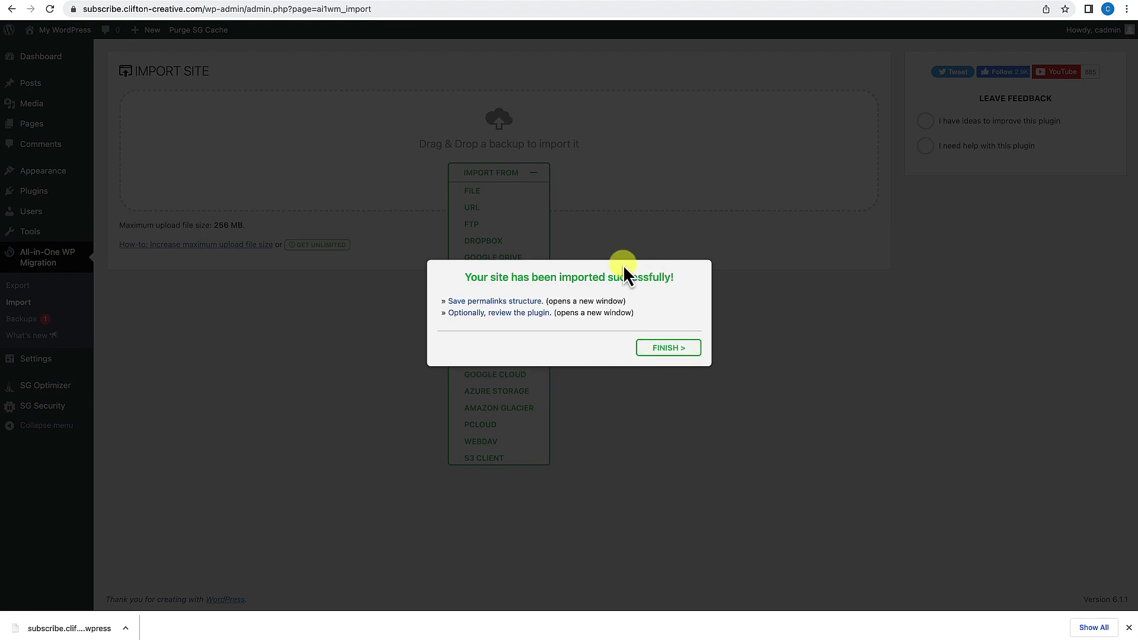
{"action": "left_click", "coordinate": [669, 348]}
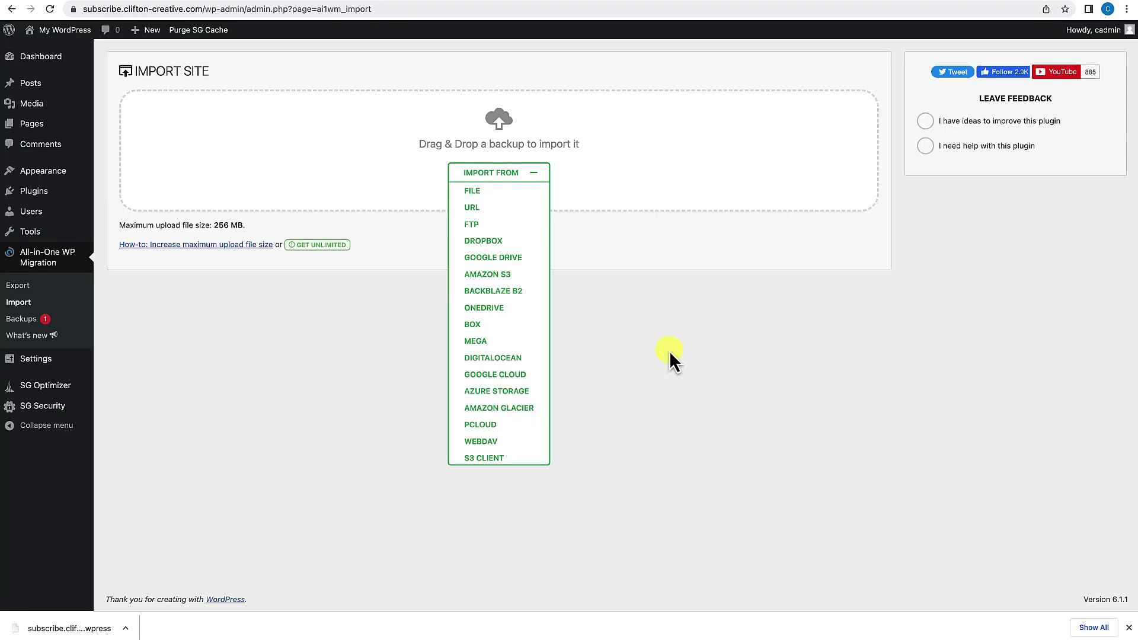
Check the restored site's front page, its installed themes and its list of installed plugins
{"action": "left_click", "coordinate": [67, 35]}
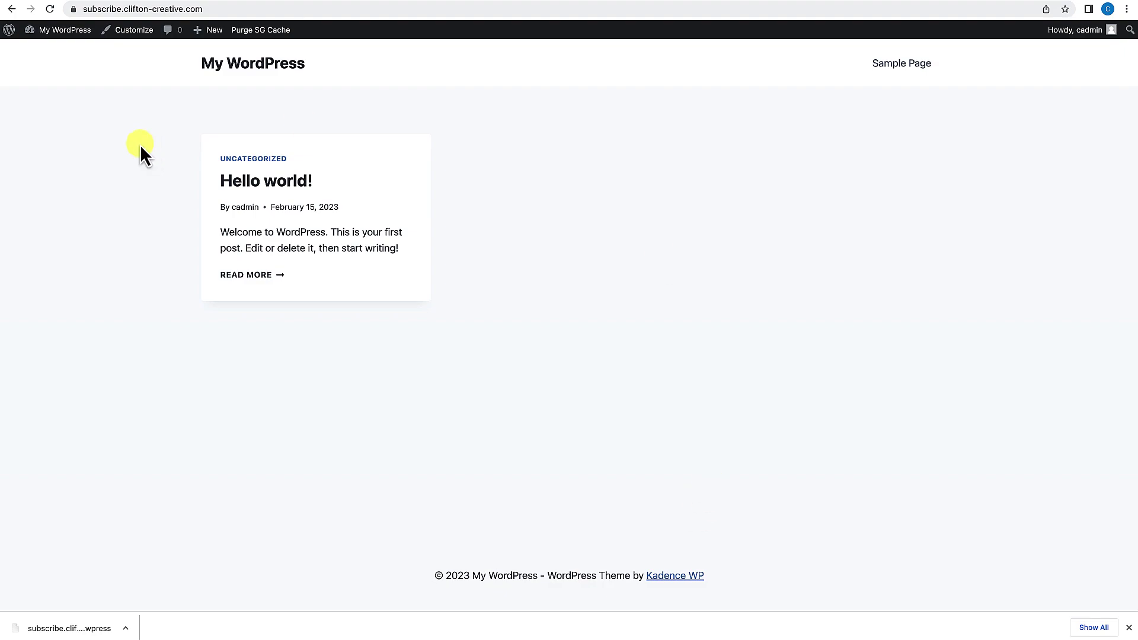
{"action": "left_click", "coordinate": [55, 46]}
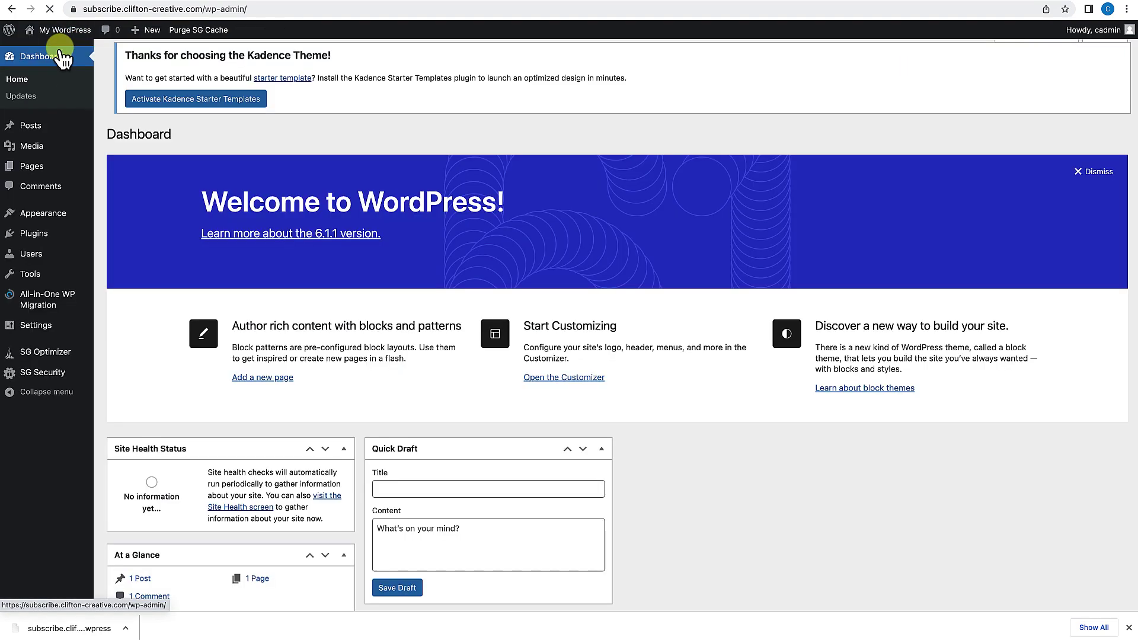
{"action": "mouse_move", "coordinate": [43, 220]}
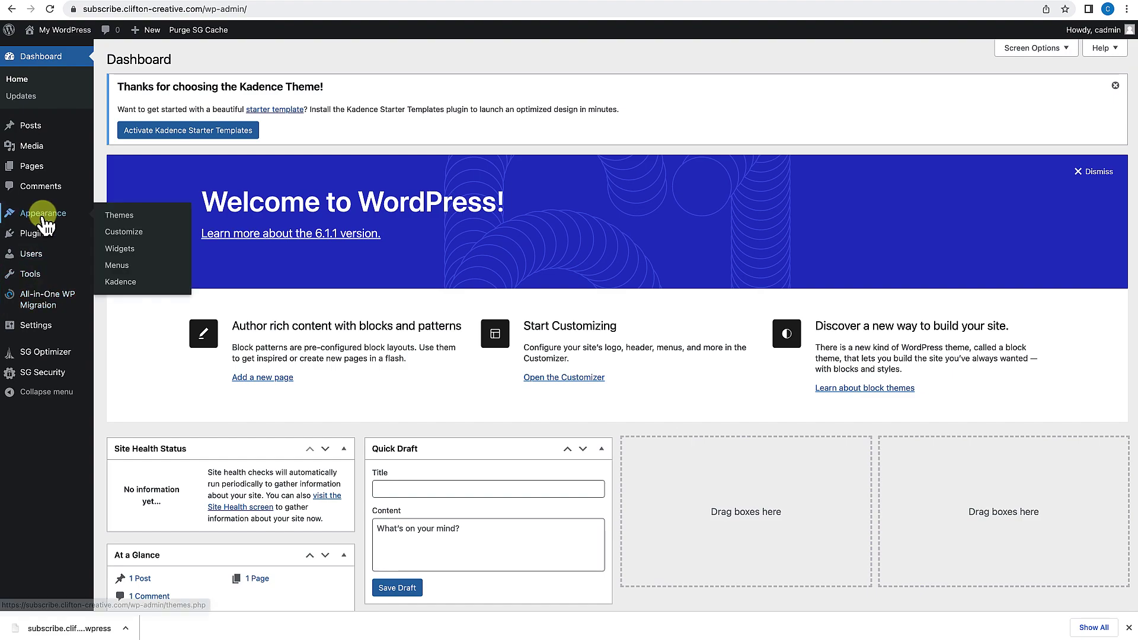
{"action": "left_click", "coordinate": [110, 216]}
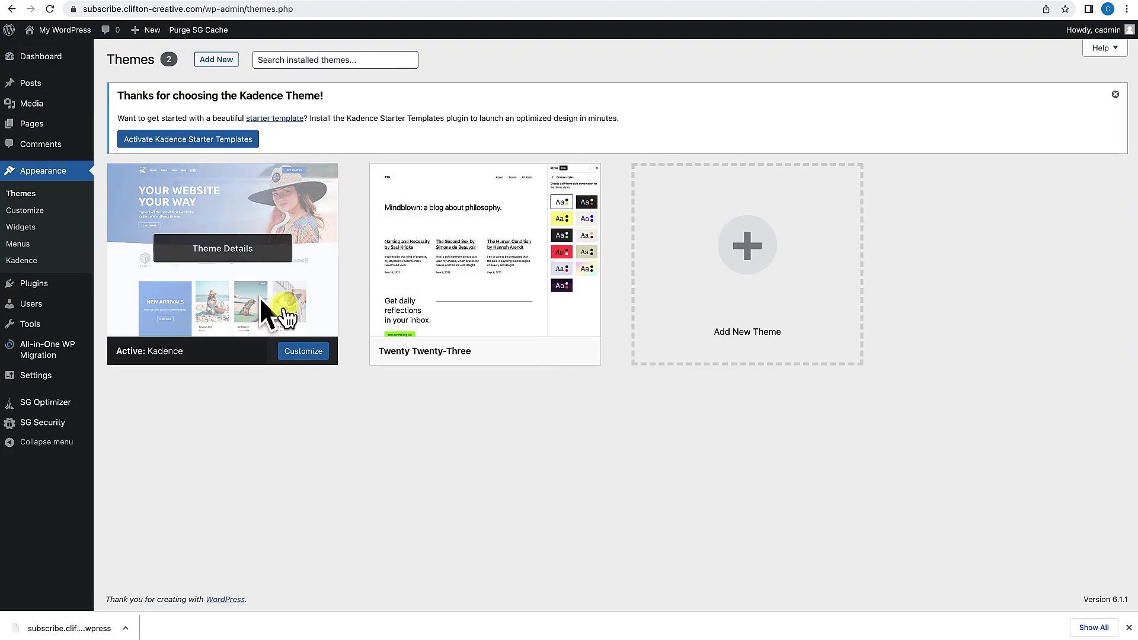
{"action": "mouse_move", "coordinate": [89, 284]}
{"action": "left_click", "coordinate": [136, 287]}
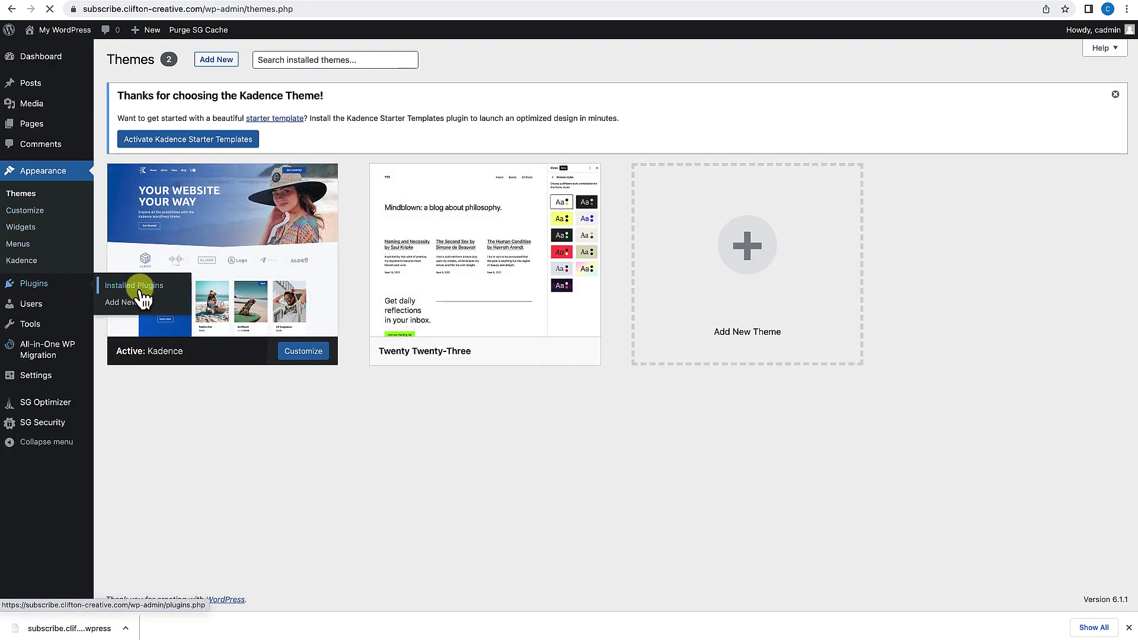
{"action": "mouse_move", "coordinate": [76, 370]}
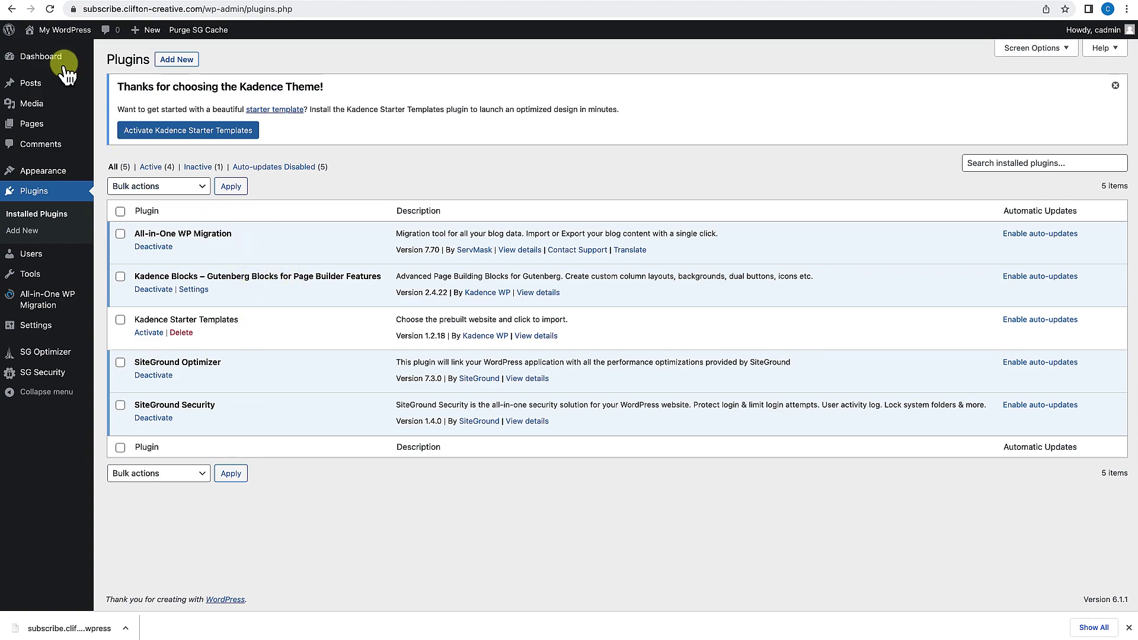
Switch between the restored site's front page and the WordPress dashboard, ending on the front page
{"action": "left_click", "coordinate": [63, 34]}
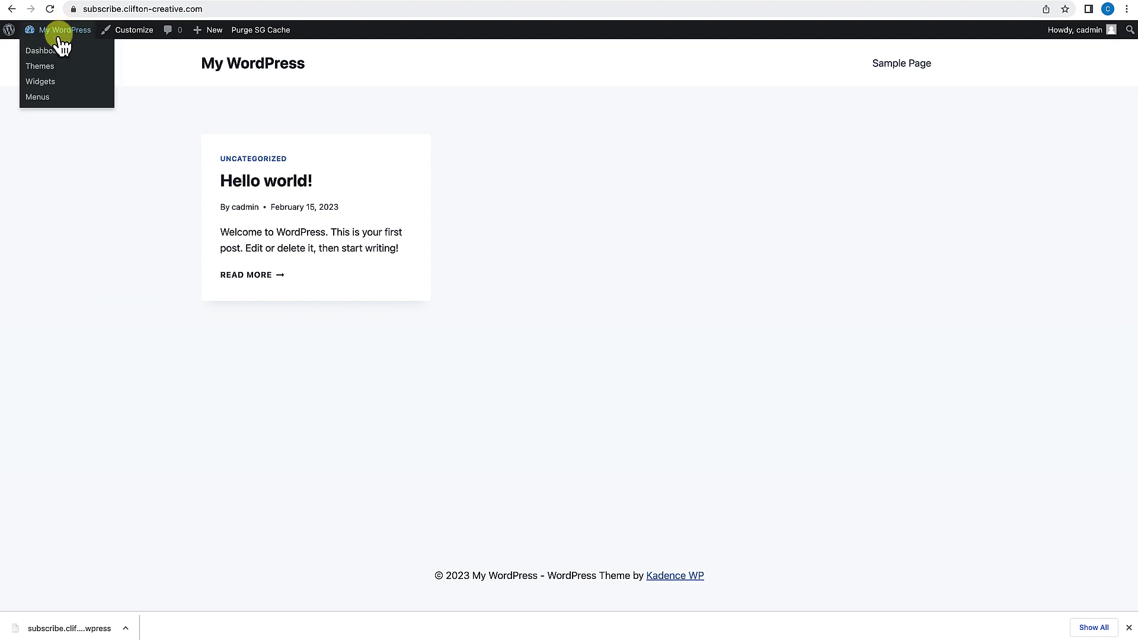
{"action": "left_click", "coordinate": [56, 46]}
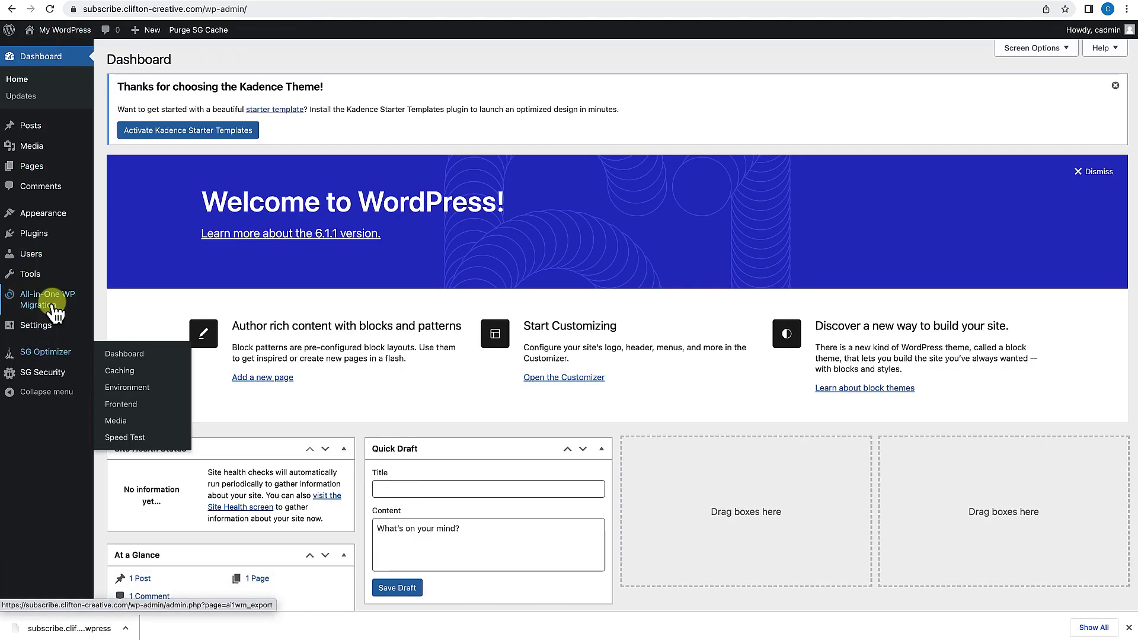
{"action": "mouse_move", "coordinate": [72, 312]}
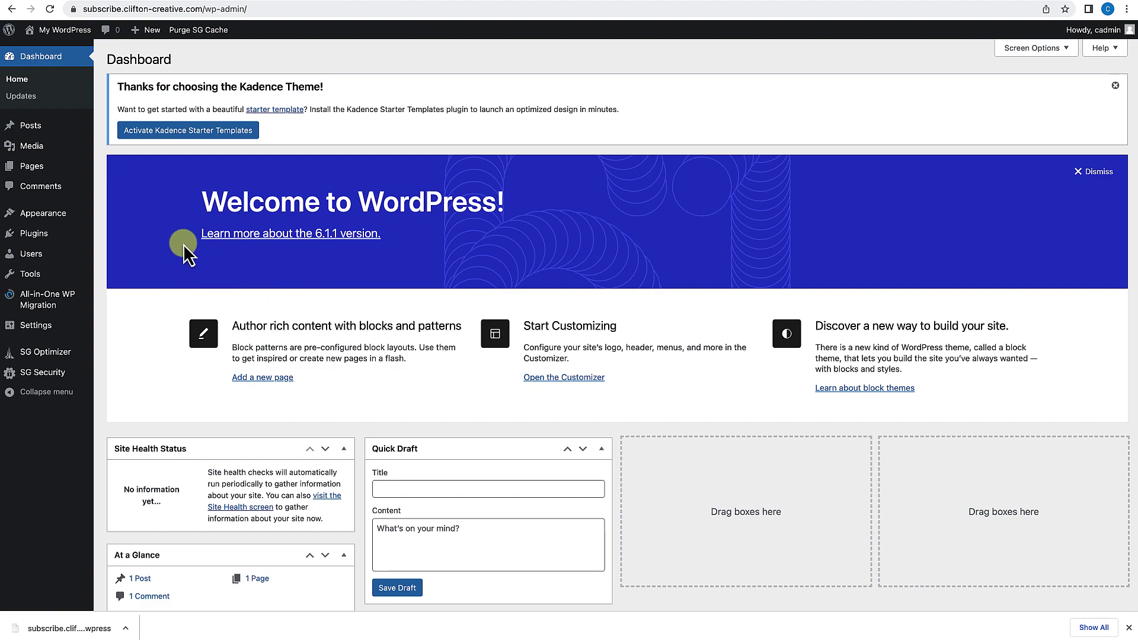
{"action": "left_click", "coordinate": [68, 44]}
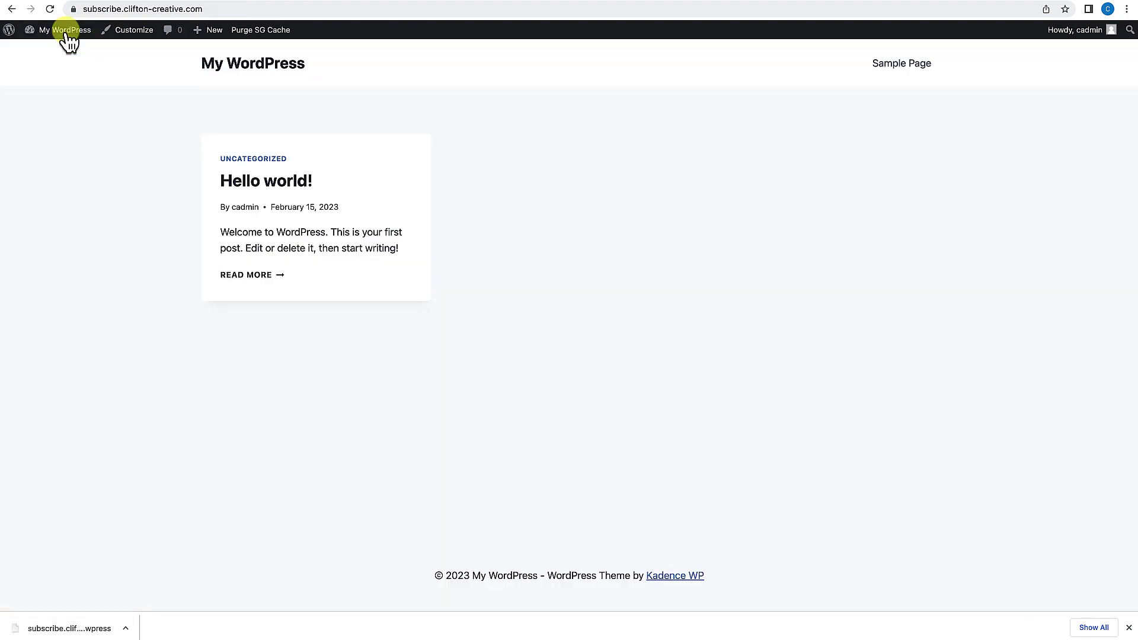